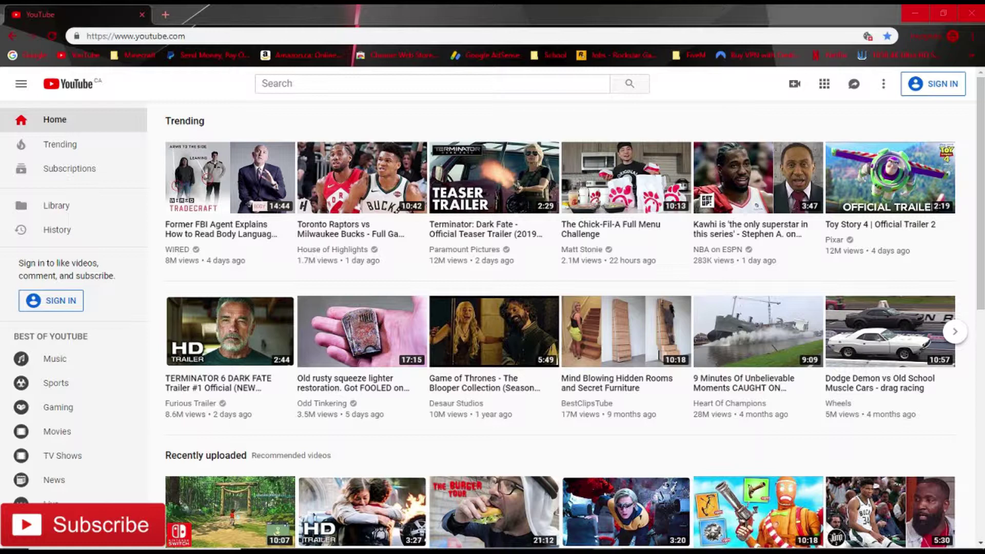
Search YouTube for 'Rap playlist 2019' and open the first playlist result, paused.
click(503, 92)
text(R)
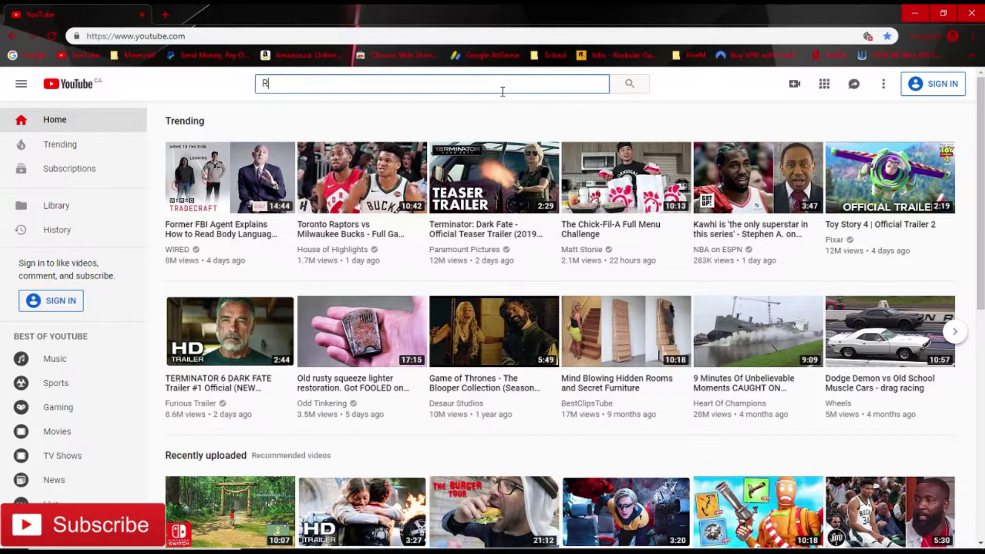
text(ap play)
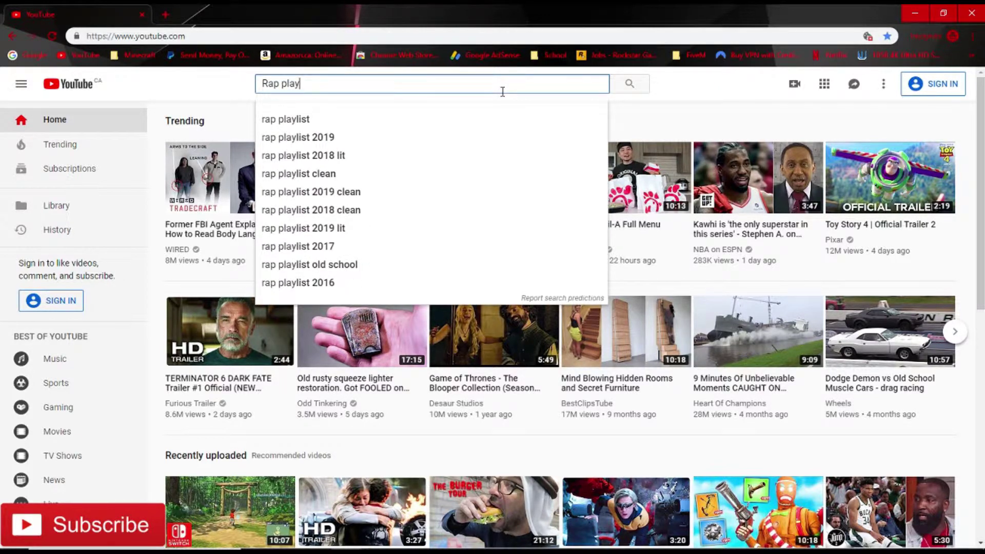
text(list 2019)
key(Return)
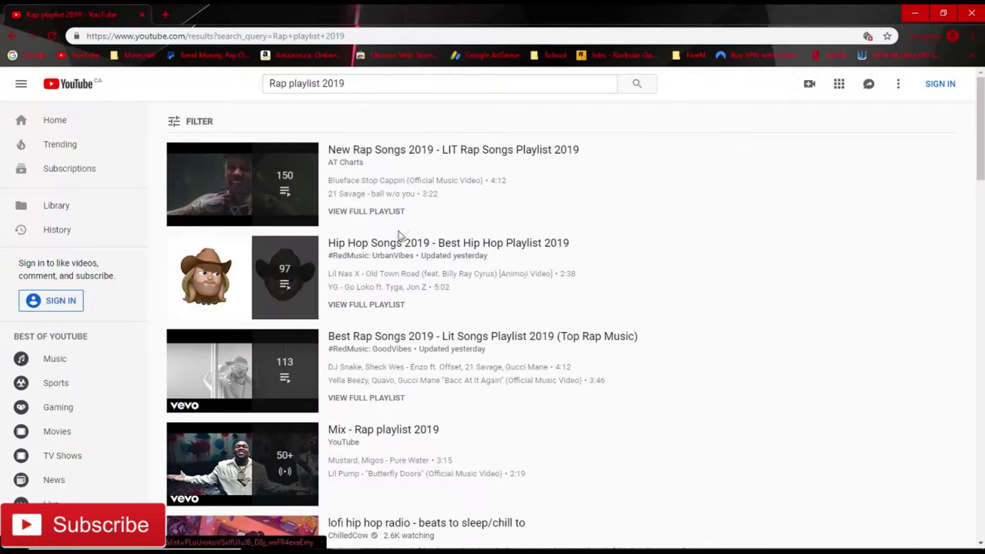
click(422, 152)
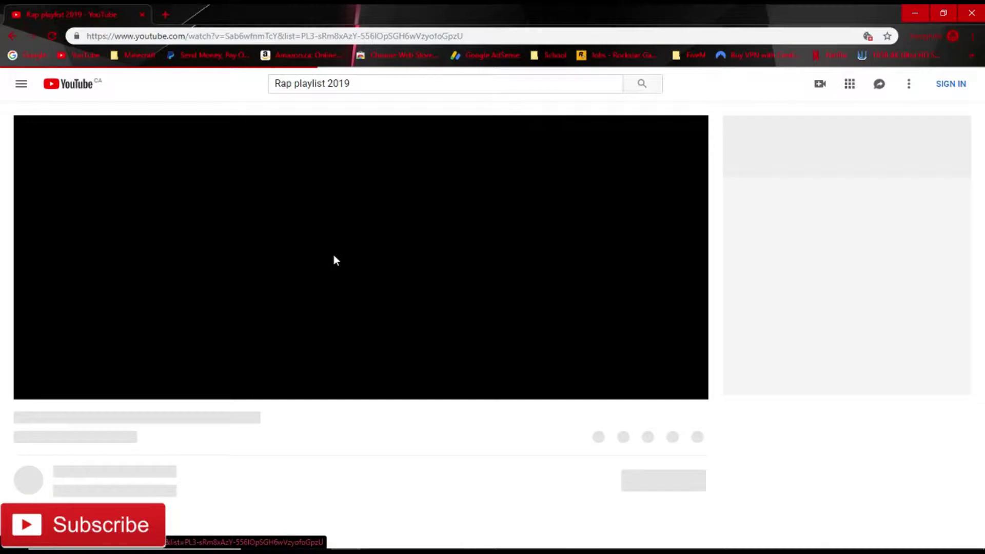
click(55, 388)
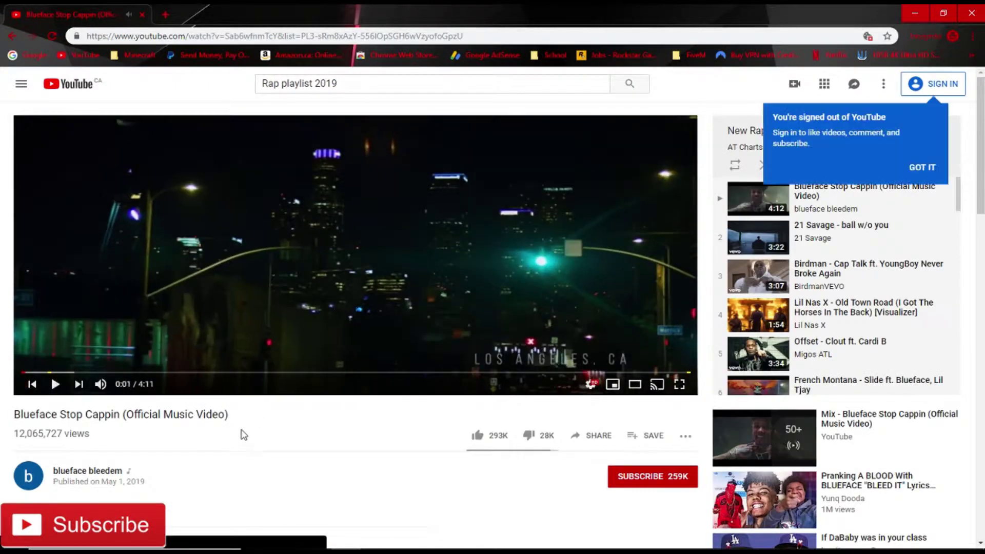
click(922, 167)
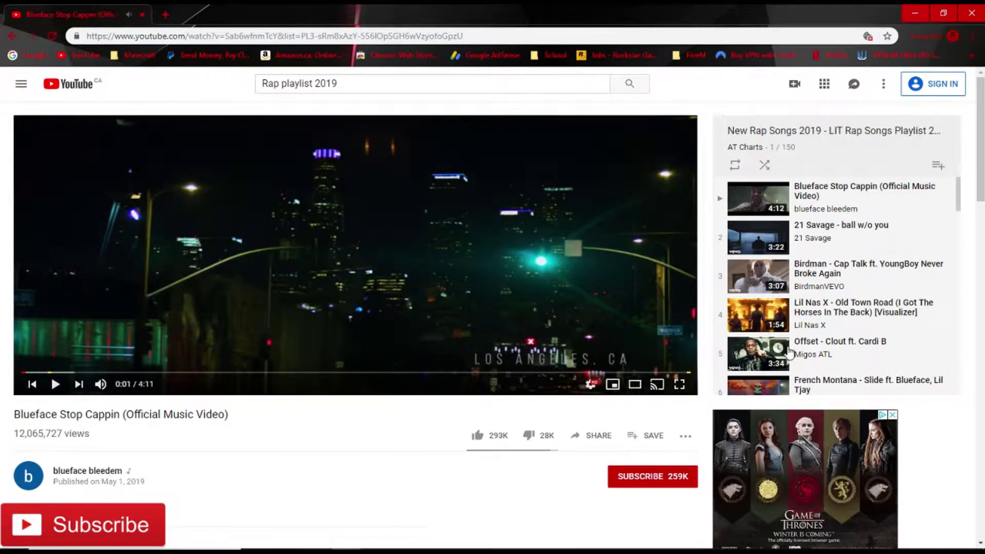
Copy the New Rap Songs 2019 playlist's link address and switch to Discord.
scroll(944, 271, down, 14)
drag(961, 248, 963, 191)
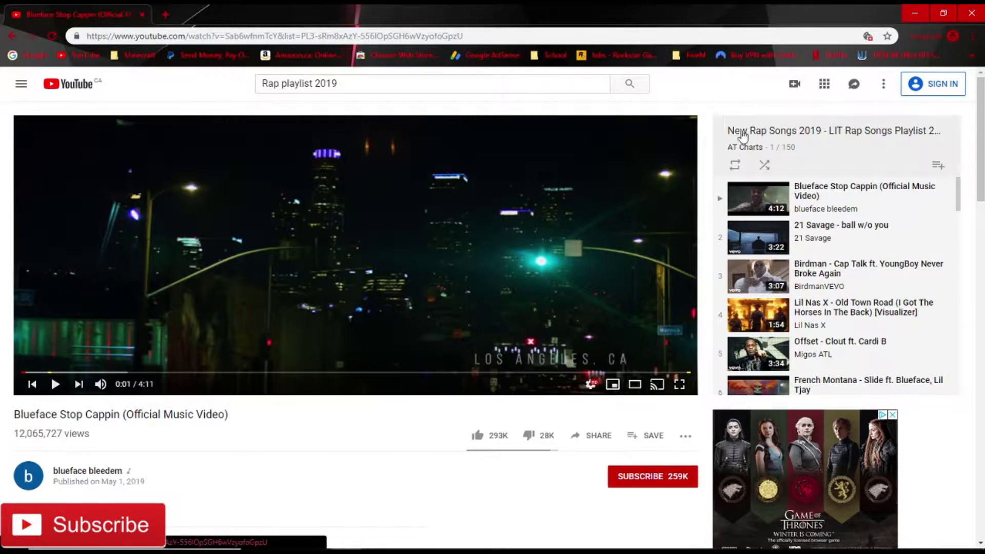
right_click(819, 133)
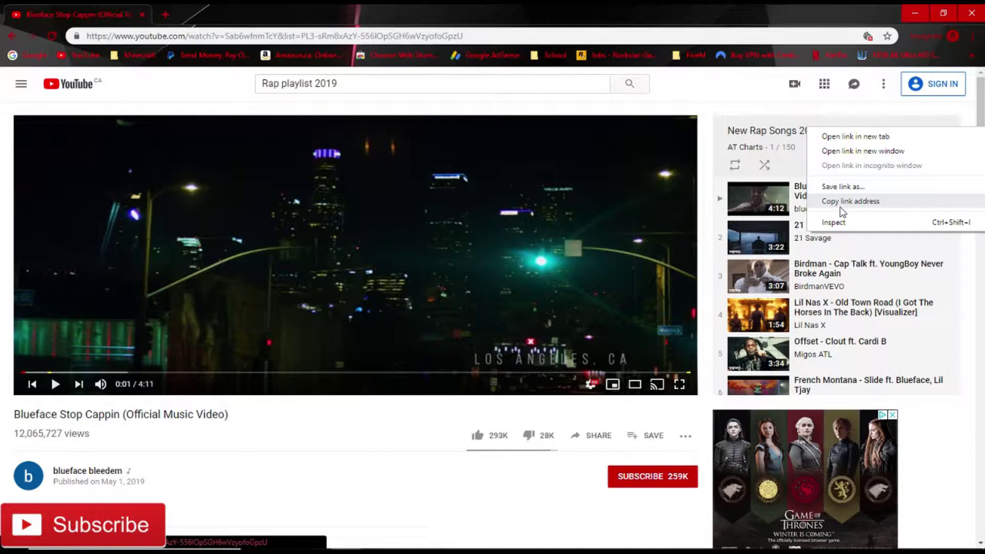
click(842, 201)
right_click(794, 128)
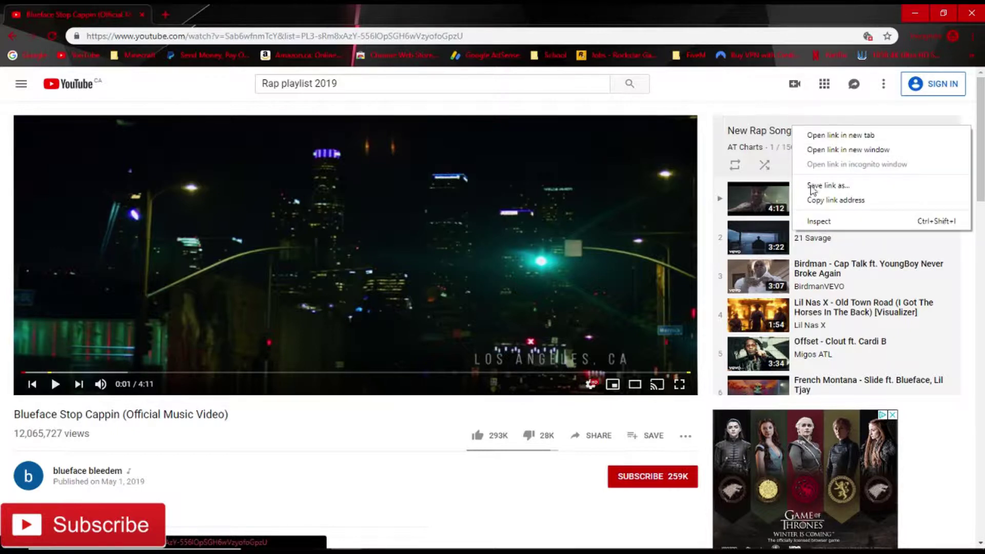
click(813, 201)
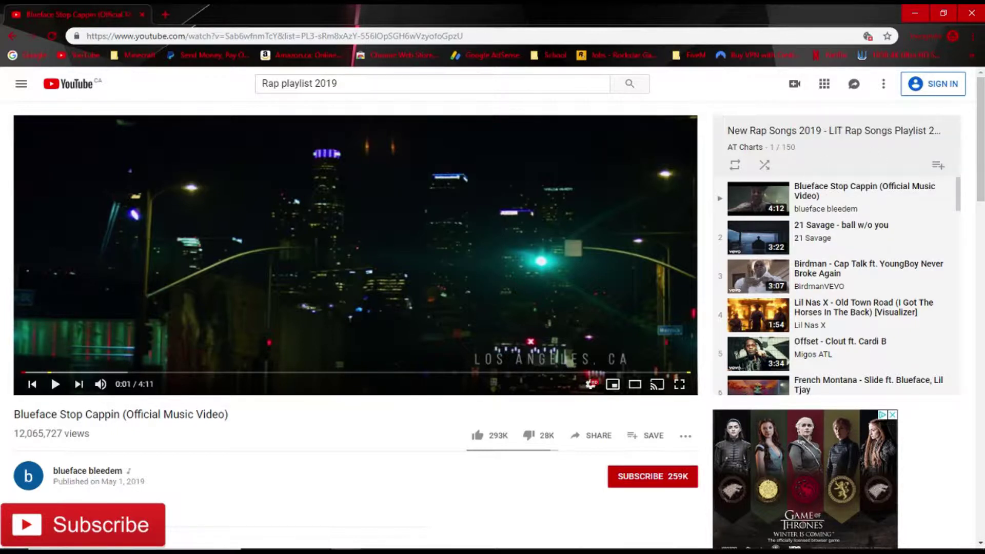
key(alt+Tab)
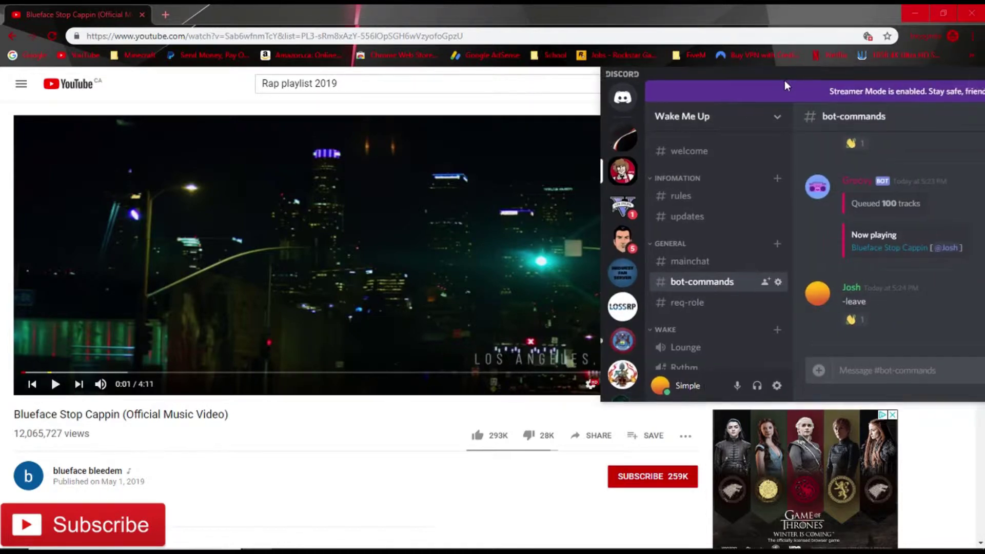
Join the Owners voice channel and send -play with the pasted playlist link.
drag(452, 91, 318, 90)
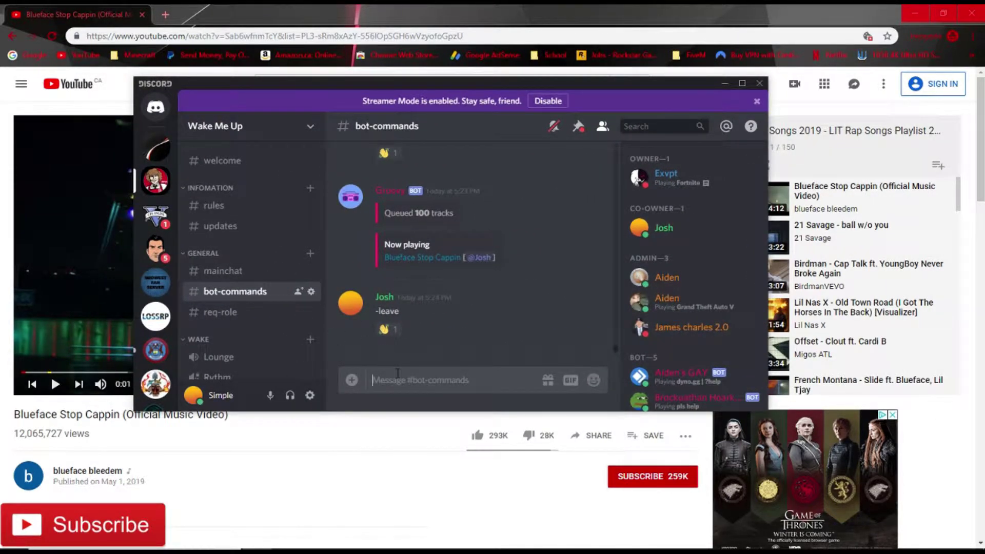
scroll(297, 352, down, 3)
click(239, 316)
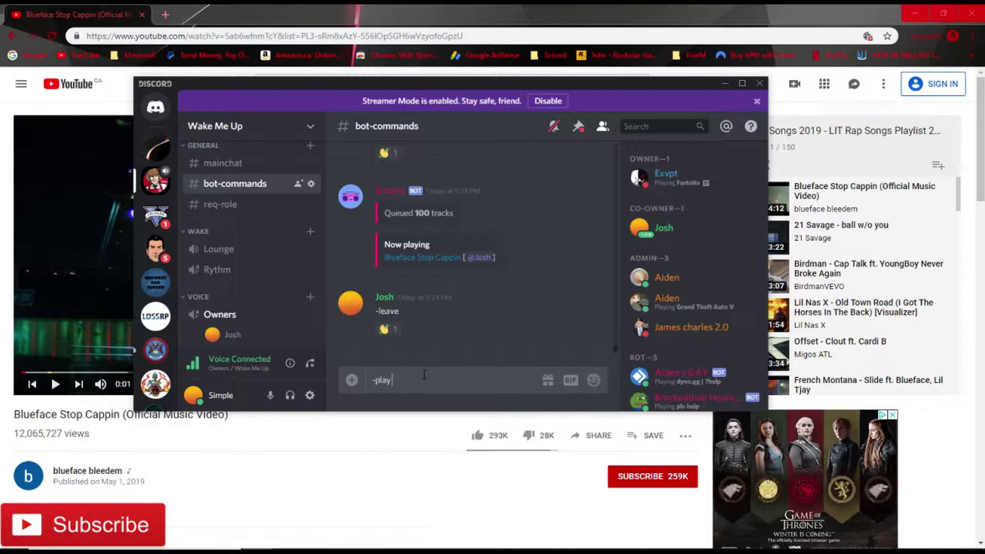
key(ctrl+v)
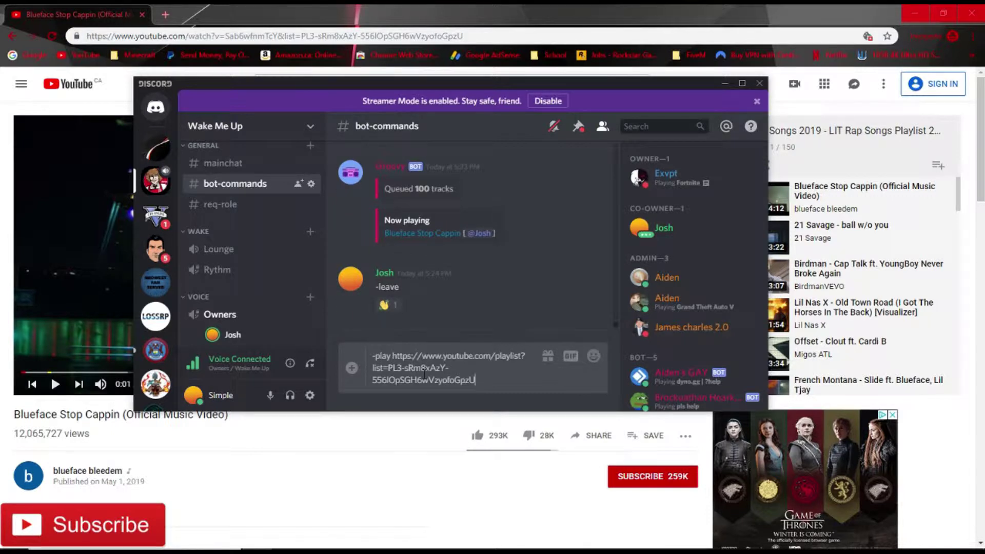
right_click(479, 382)
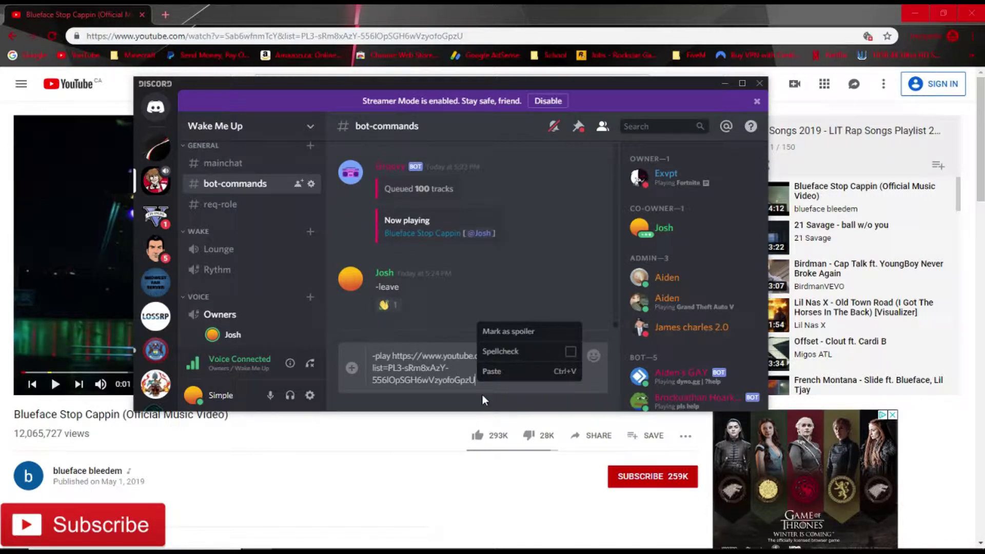
click(482, 391)
key(Return)
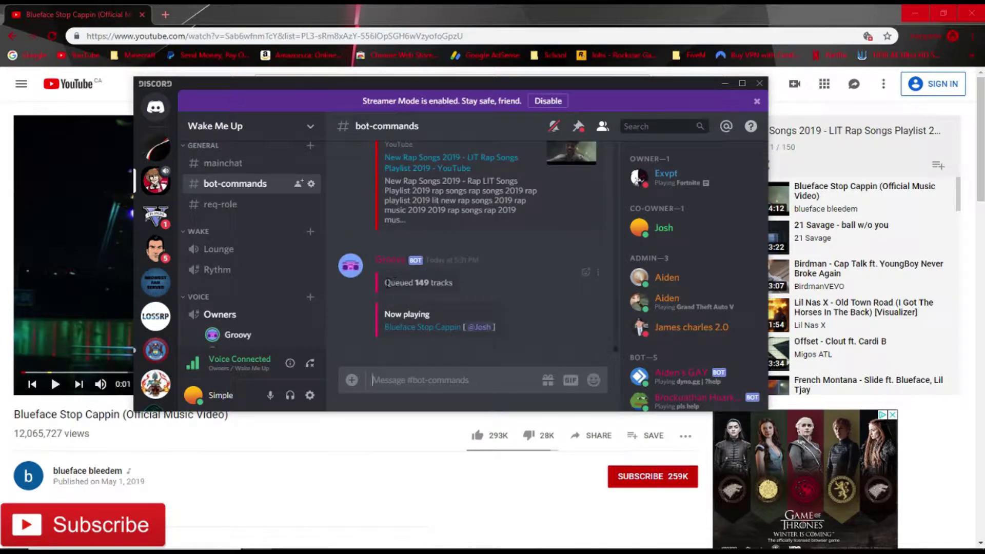
Mute the Groovy bot locally.
right_click(248, 333)
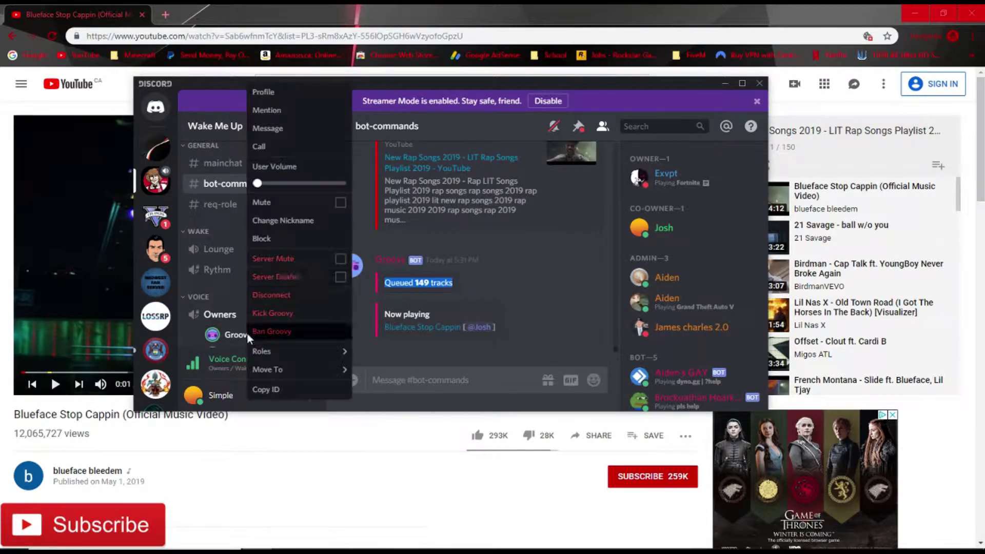
click(287, 202)
click(454, 283)
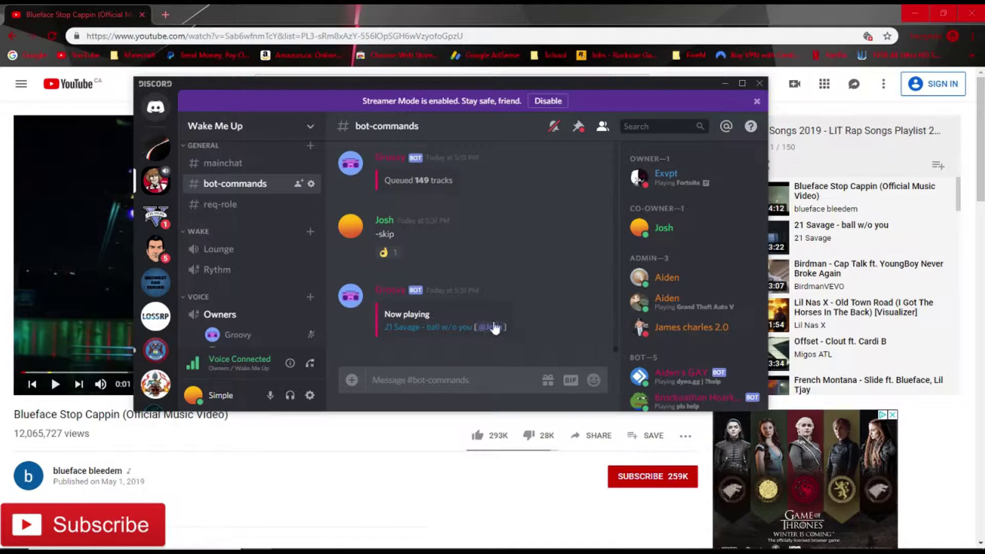
Dismiss the Streamer Mode notice and hide Discord to return to YouTube.
scroll(452, 279, up, 3)
scroll(438, 282, down, 3)
scroll(462, 242, up, 3)
scroll(509, 257, down, 3)
click(758, 102)
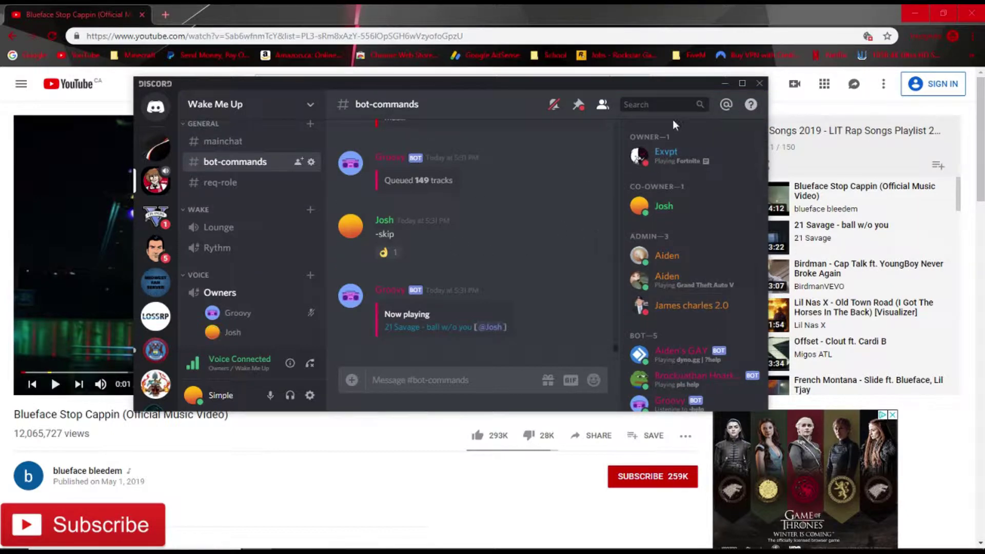
click(725, 85)
Go back to the 'Rap playlist 2019' results and open THE MOST HYPE MUSIC MIX 2018-2019 video.
click(14, 40)
scroll(433, 352, down, 10)
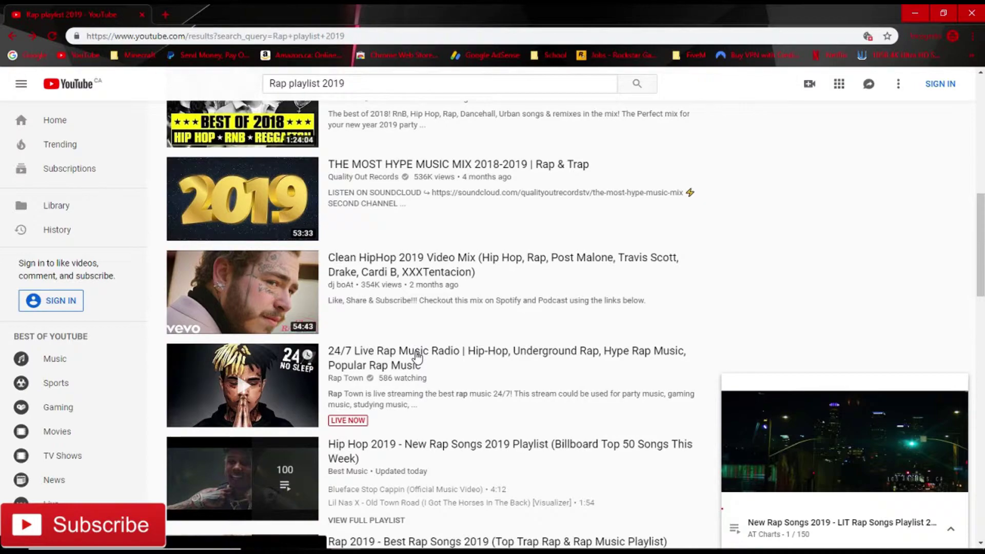
scroll(418, 358, down, 4)
scroll(345, 213, down, 10)
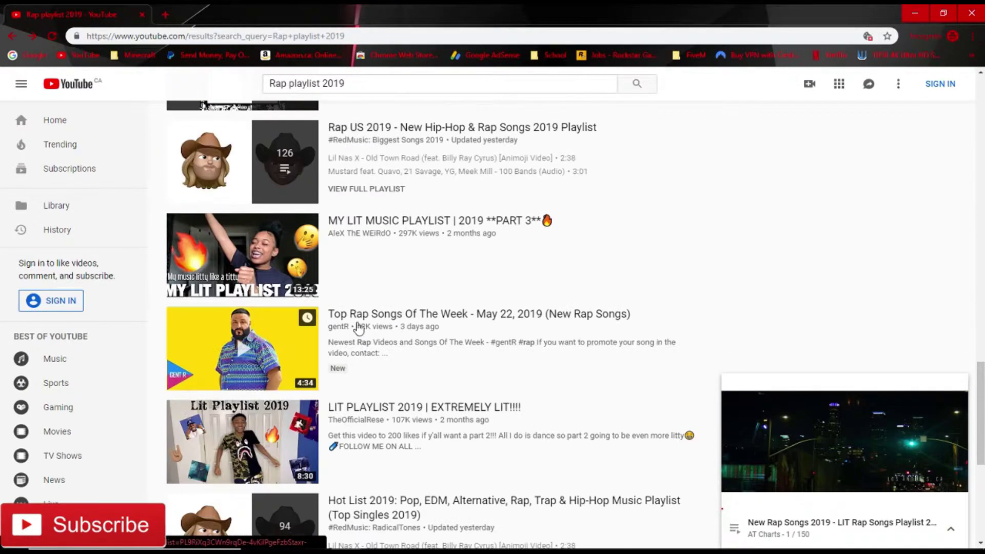
scroll(372, 149, down, 7)
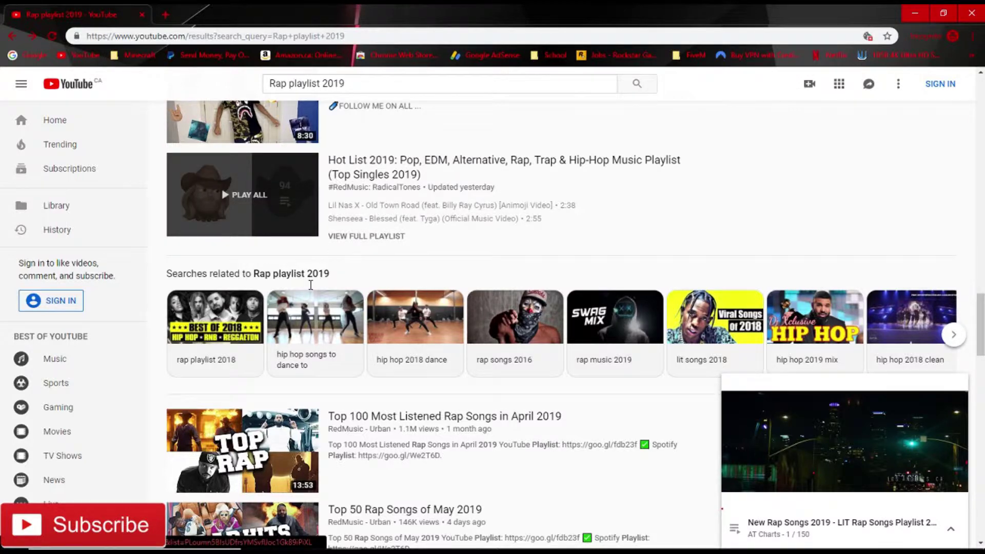
scroll(311, 285, down, 2)
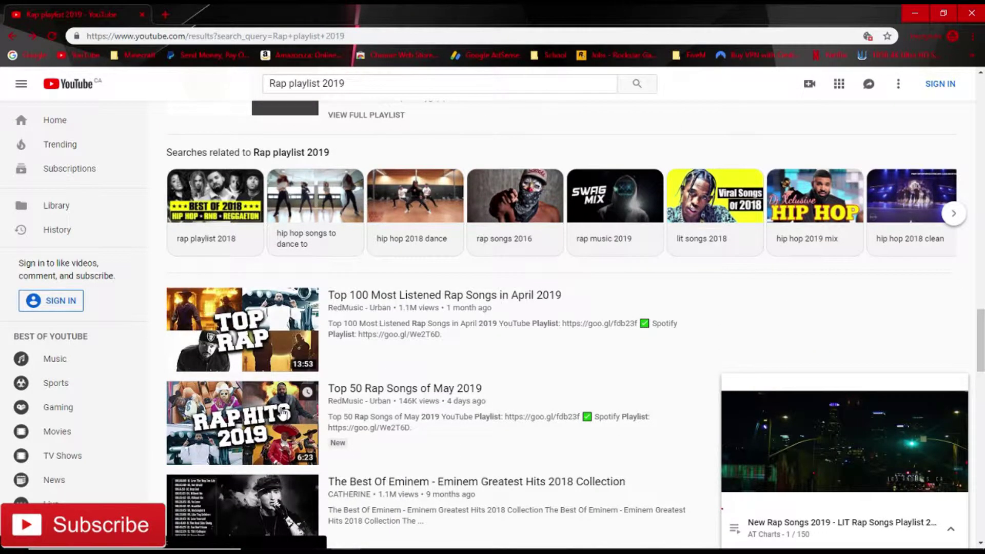
scroll(284, 412, down, 9)
scroll(305, 380, up, 13)
scroll(316, 374, up, 16)
scroll(318, 377, down, 8)
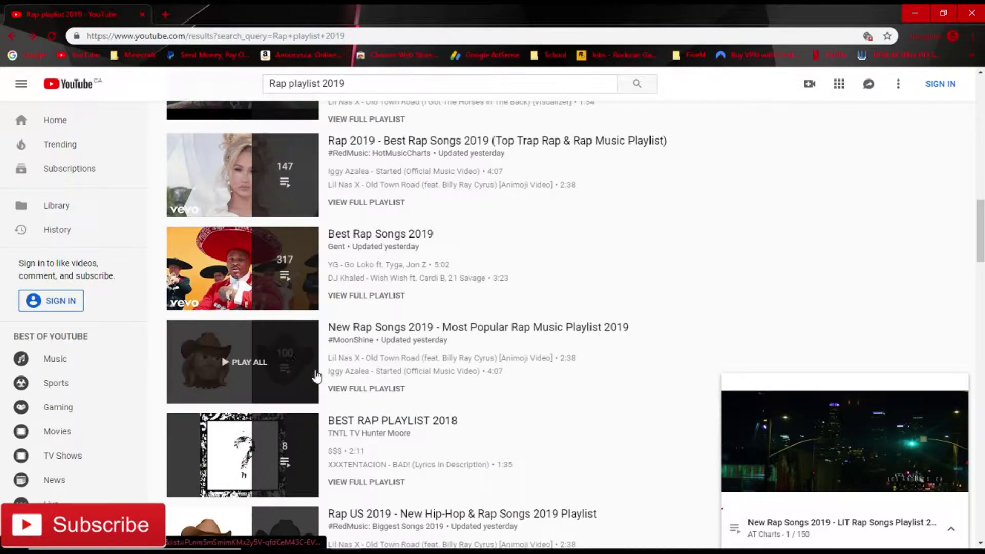
scroll(285, 271, up, 5)
scroll(312, 283, up, 3)
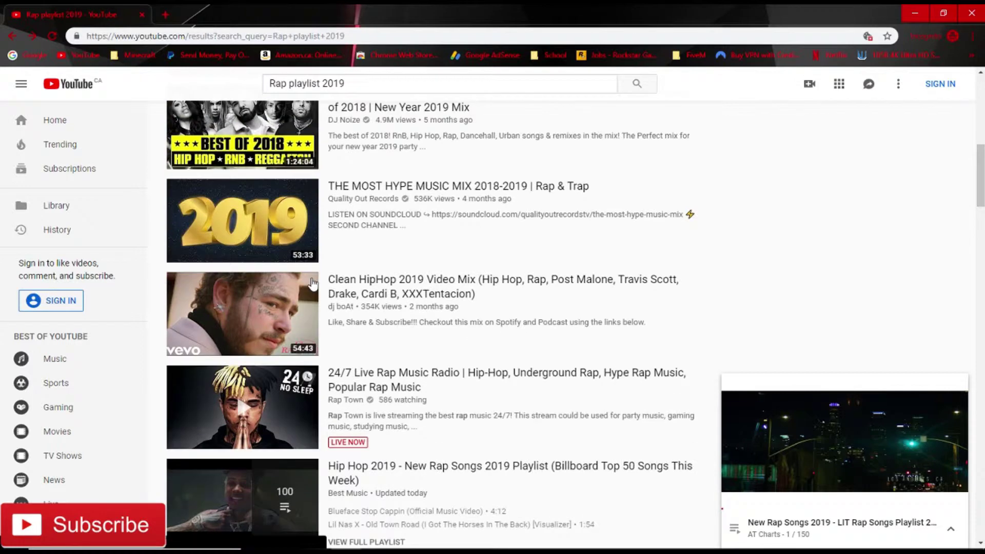
scroll(396, 231, up, 1)
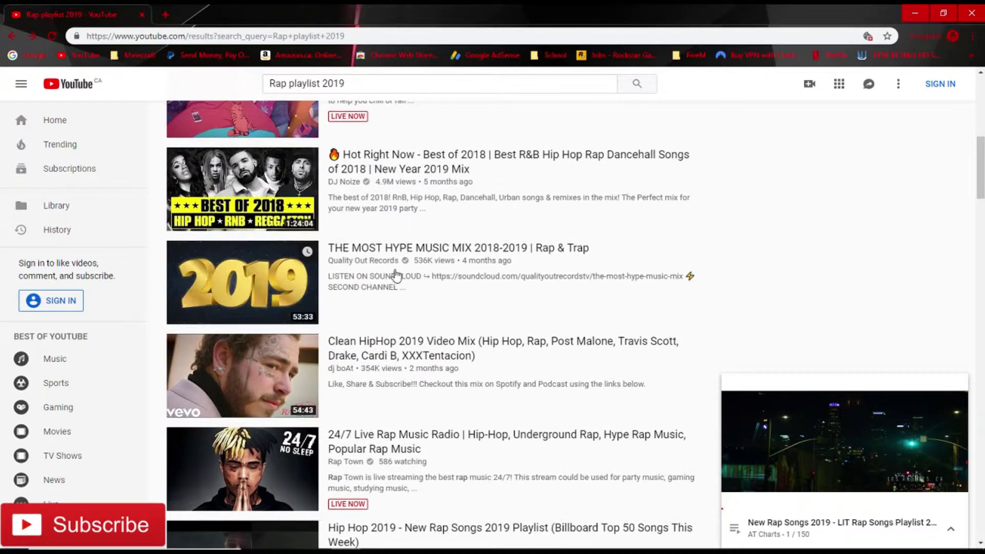
click(387, 257)
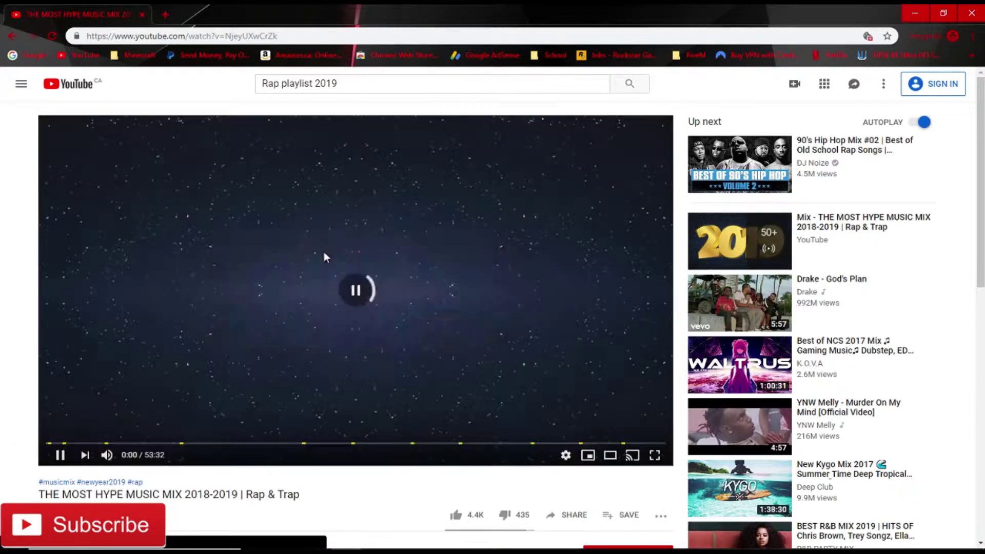
Pause the mix and copy its youtu.be share link, then close the share box.
click(308, 282)
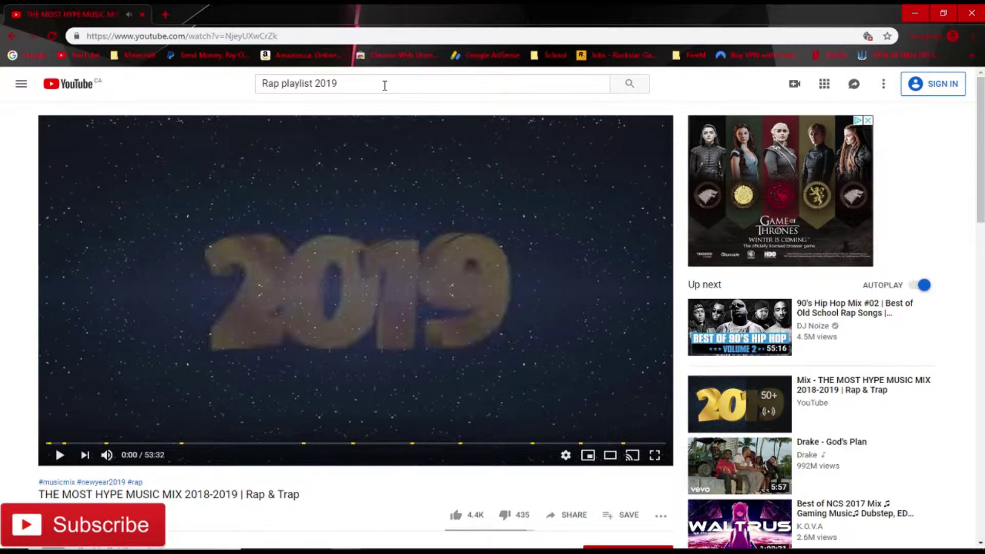
scroll(561, 369, down, 2)
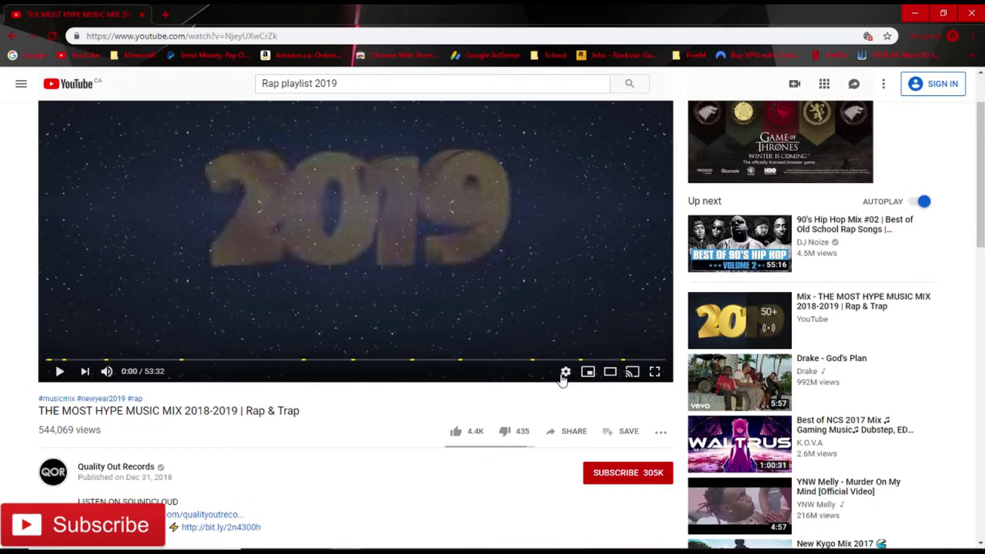
click(567, 395)
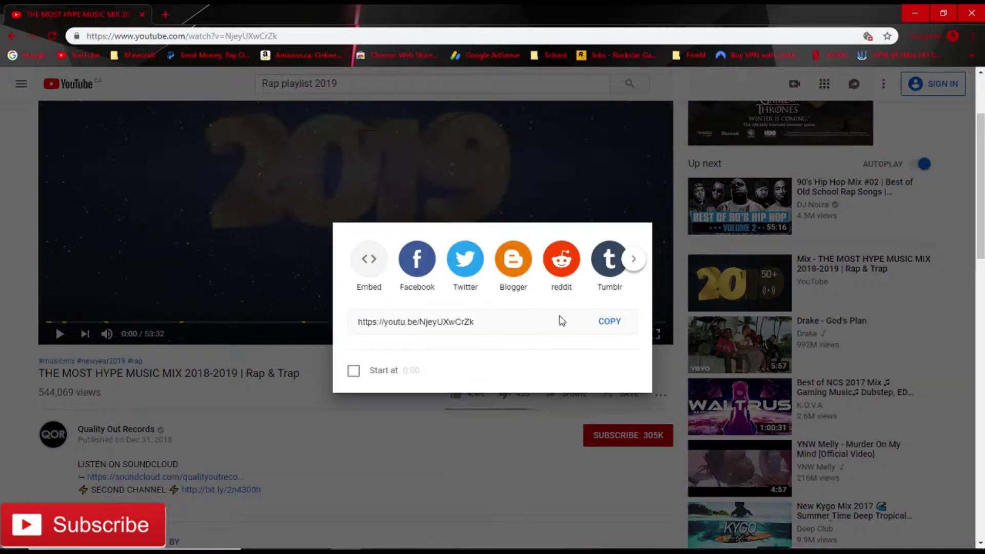
click(610, 323)
click(457, 429)
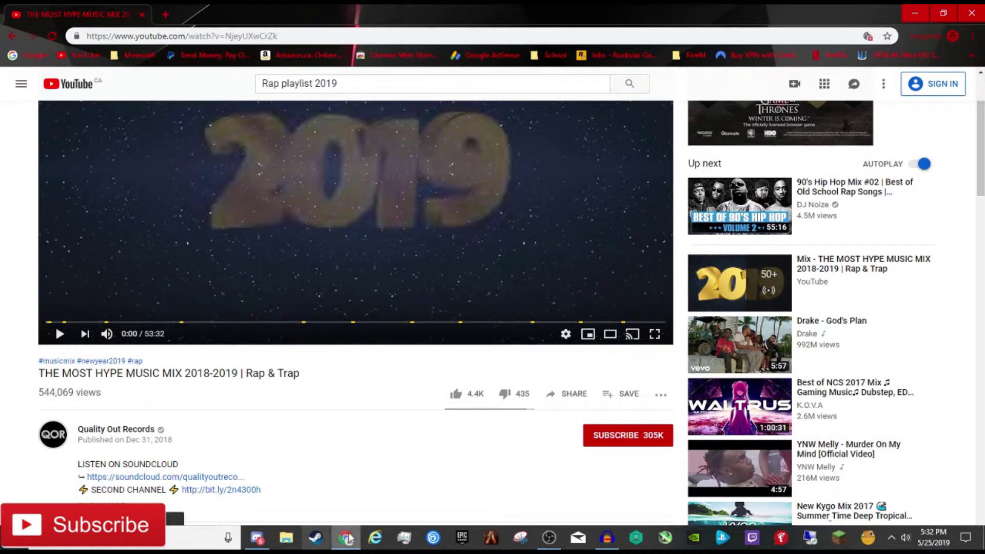
In bot-commands, send -leave, then -play with the pasted mix video link.
click(257, 537)
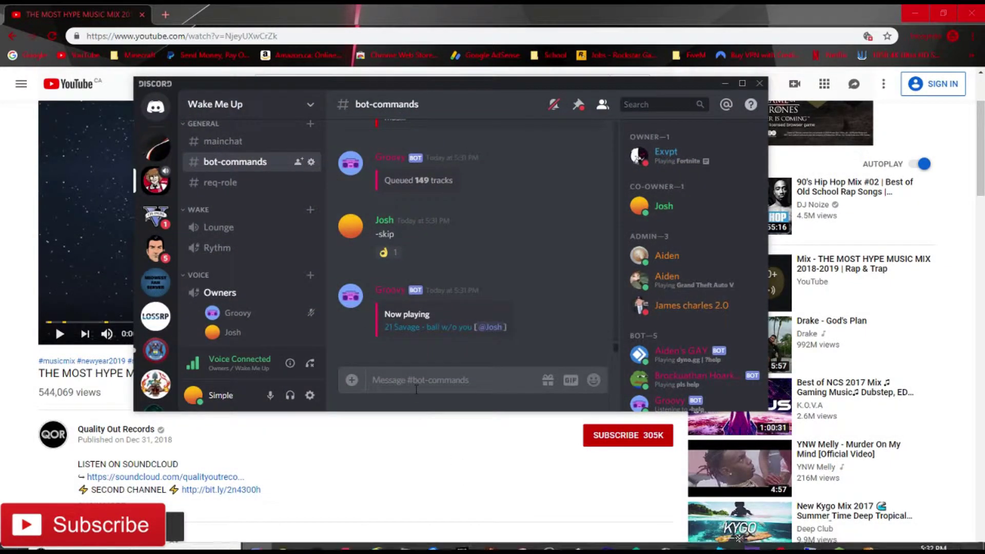
click(411, 383)
text(-leave)
key(Return)
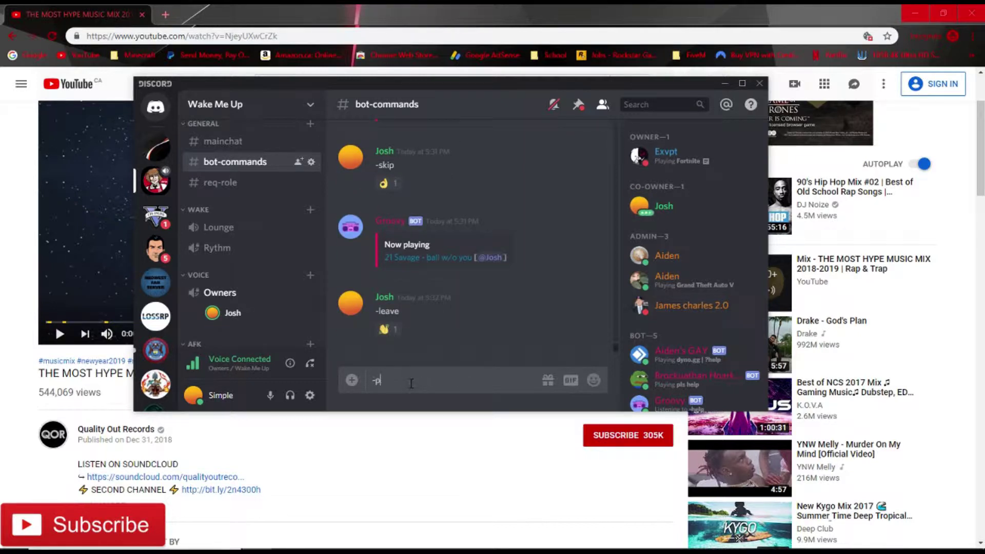
text(-play)
key(ctrl+v)
key(Return)
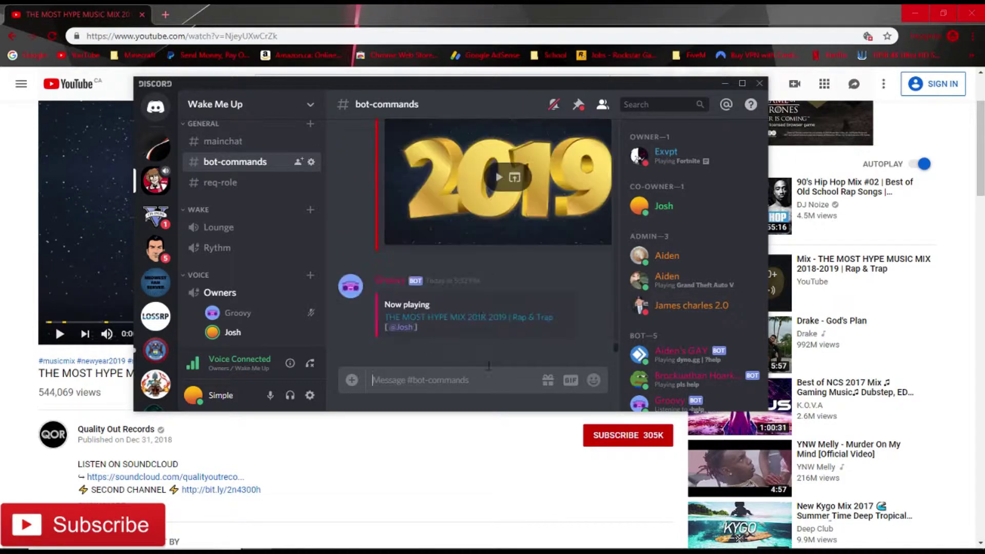
Send -leave so Groovy disconnects, then minimize Discord.
scroll(542, 243, up, 2)
scroll(466, 269, down, 2)
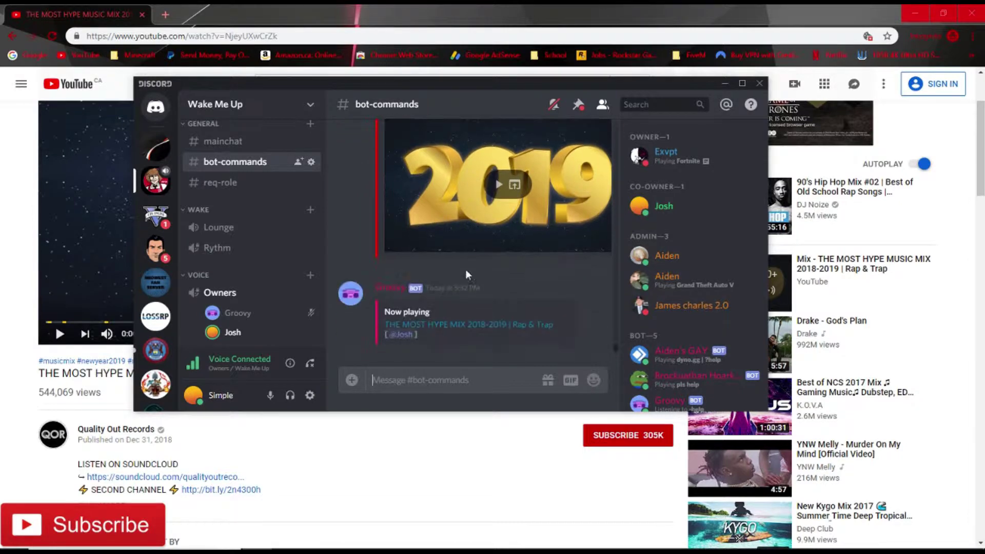
text(-leave)
key(Return)
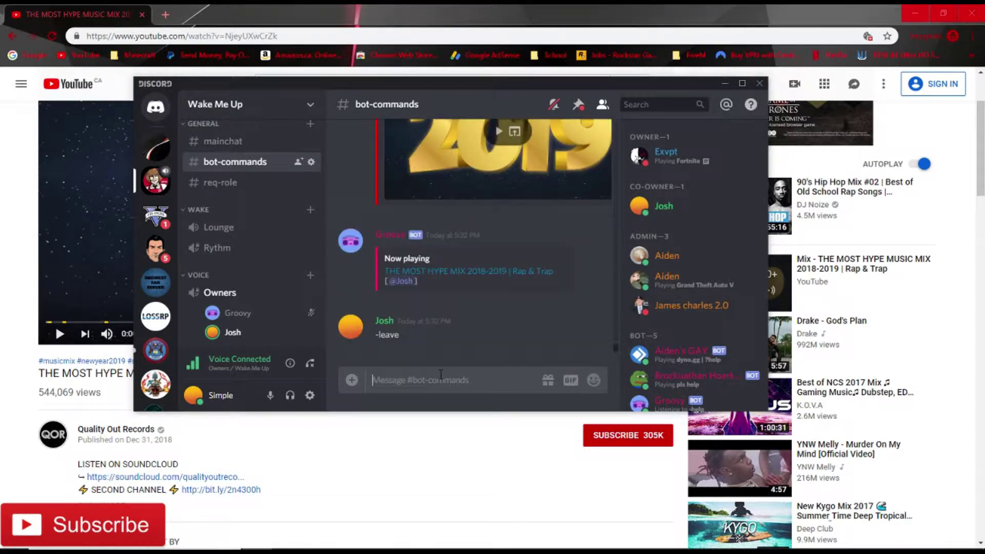
click(723, 85)
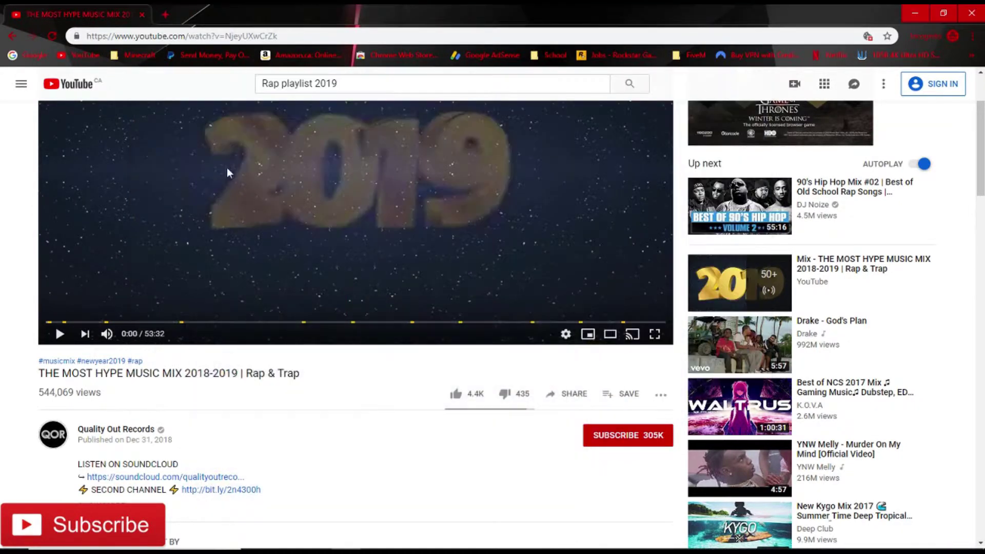
Return to the 'Rap playlist 2019' results and open the Mix - Rap playlist 2019 playlist.
click(12, 36)
scroll(287, 298, up, 5)
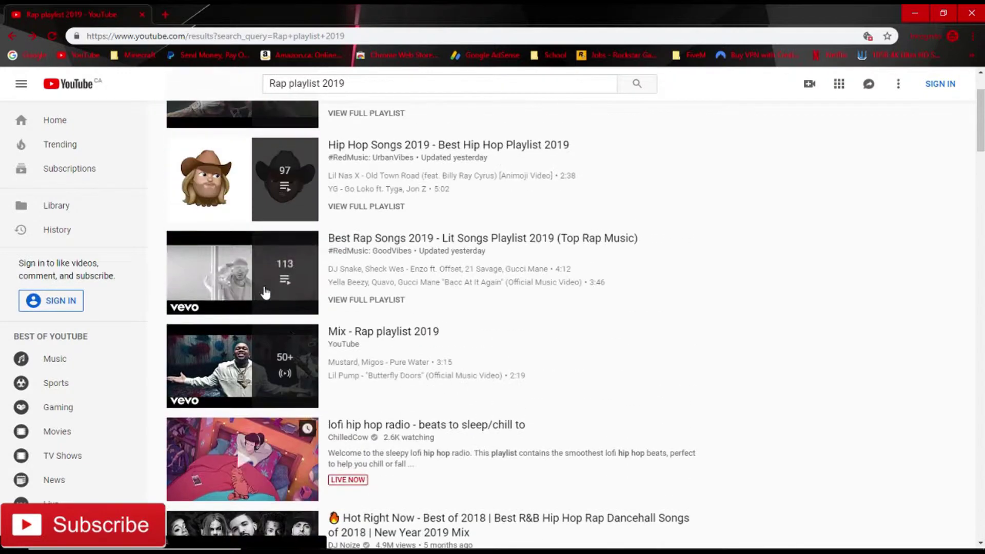
right_click(363, 335)
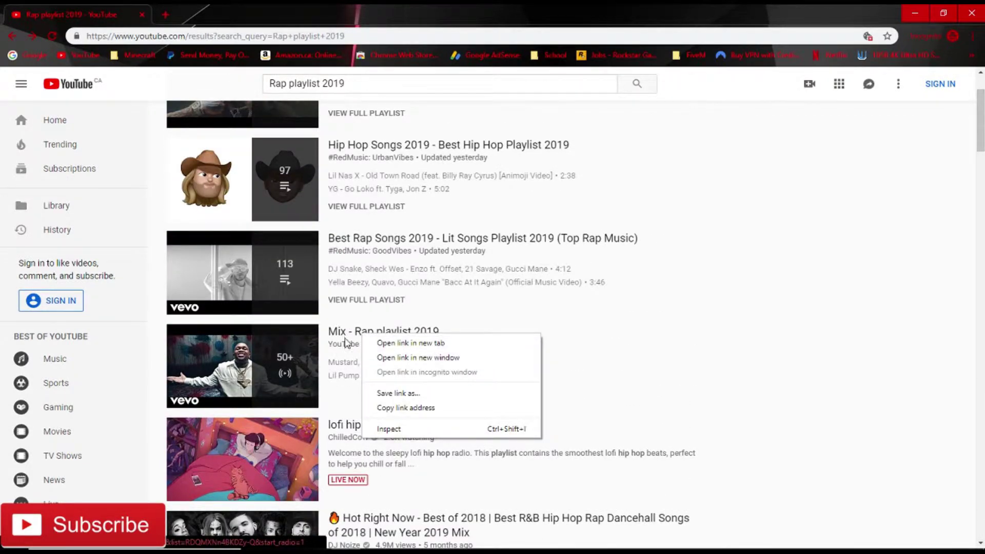
click(666, 368)
click(291, 354)
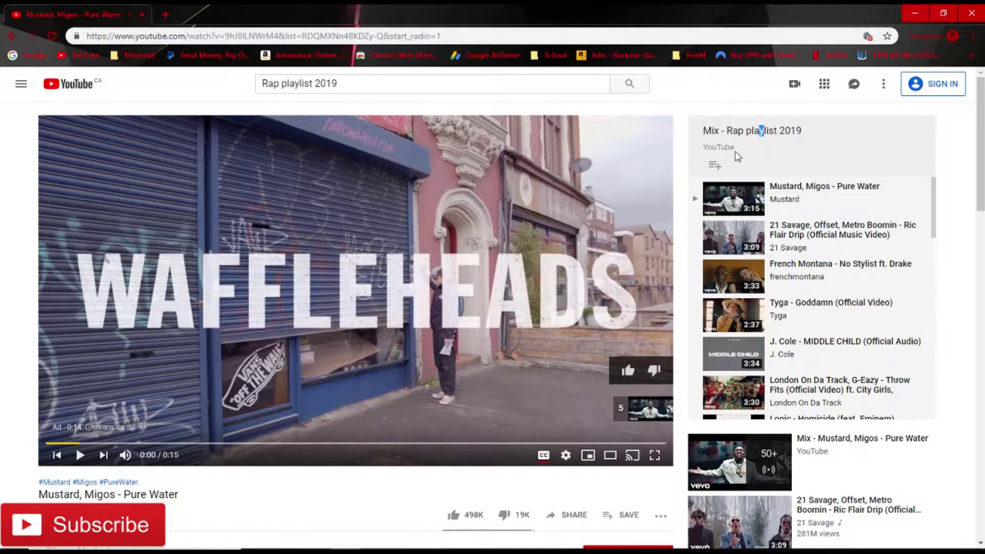
Open the Mix - Mustard, Migos - Pure Water playlist, then return to results and close the miniplayer.
right_click(737, 134)
click(754, 125)
right_click(759, 136)
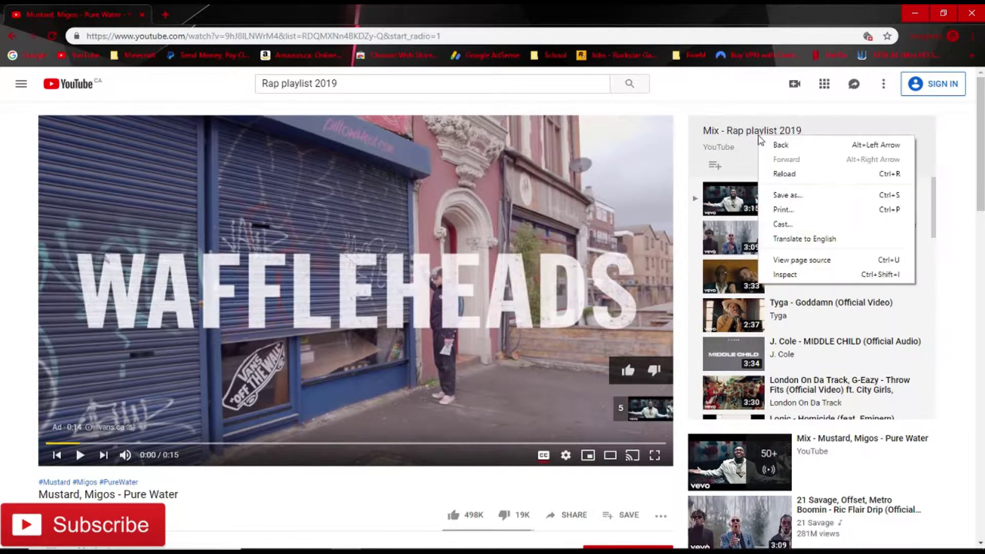
click(156, 502)
scroll(180, 464, down, 4)
scroll(180, 464, up, 4)
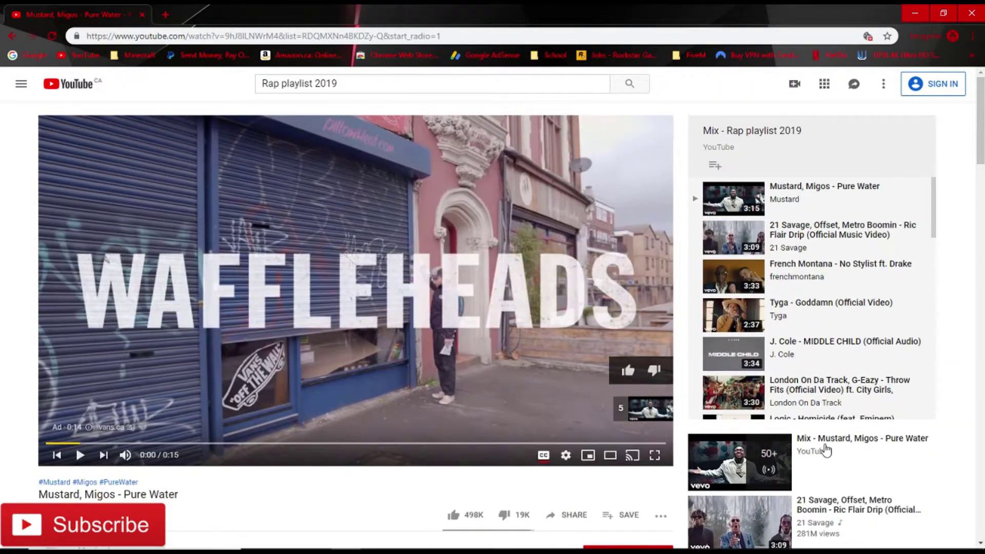
click(864, 440)
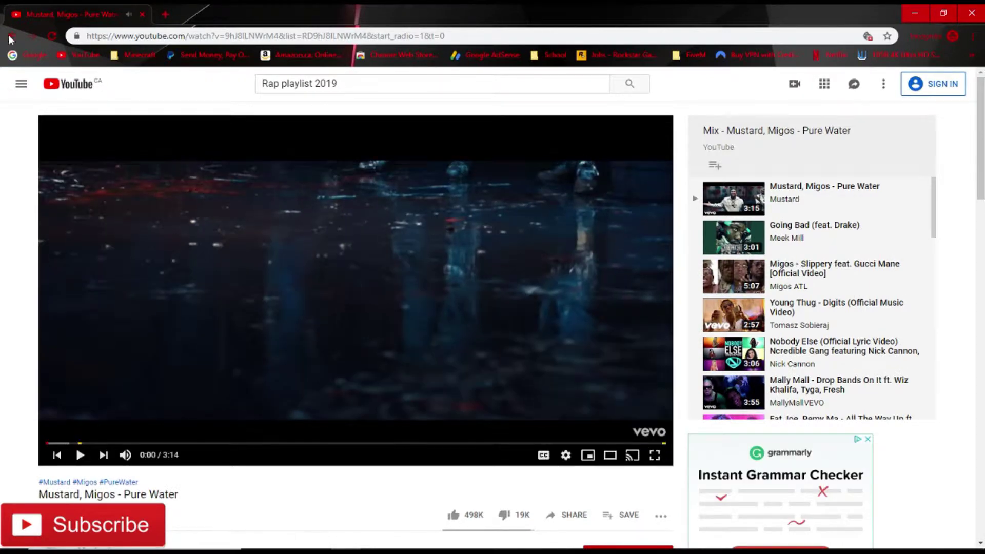
click(10, 38)
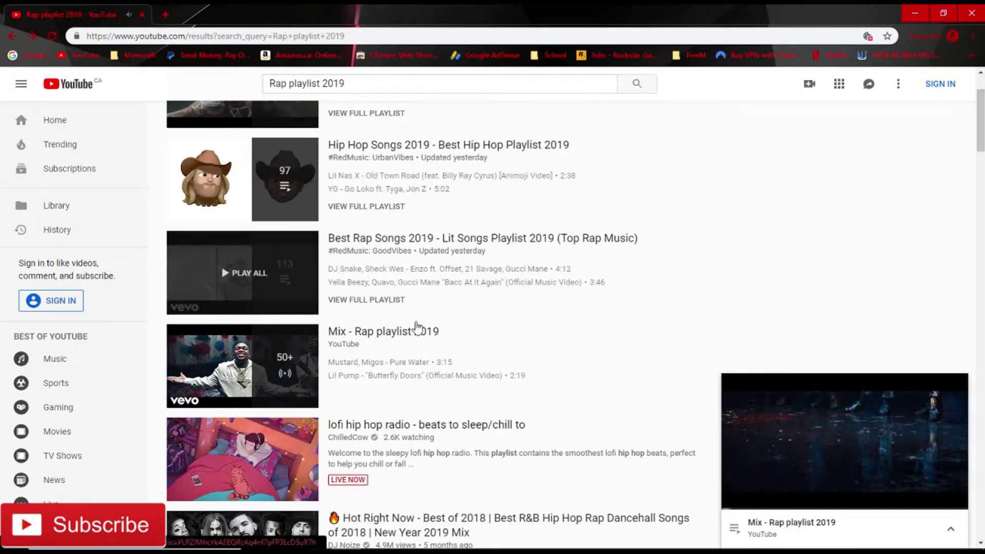
click(956, 386)
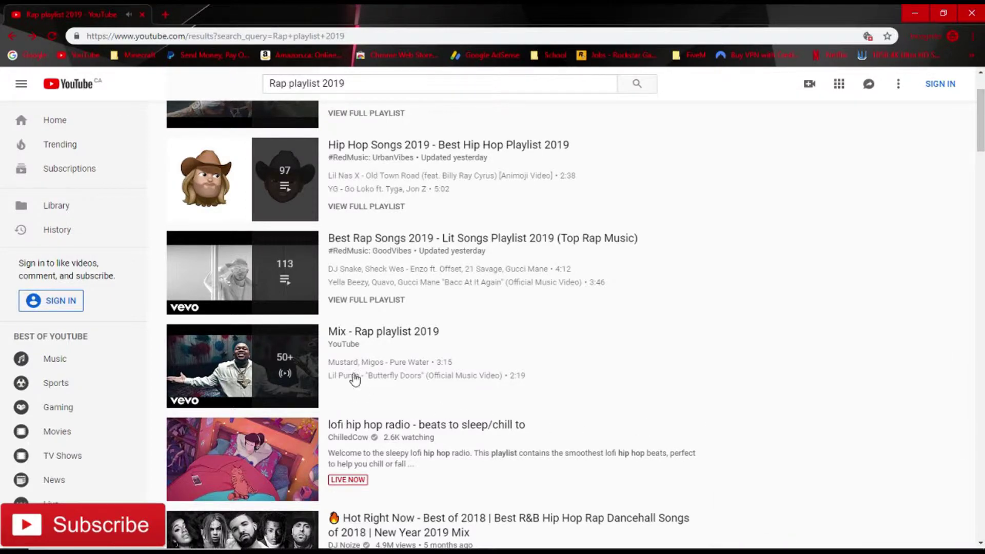
Reopen Mix - Rap playlist 2019, go back, close the miniplayer, and reopen it.
click(365, 338)
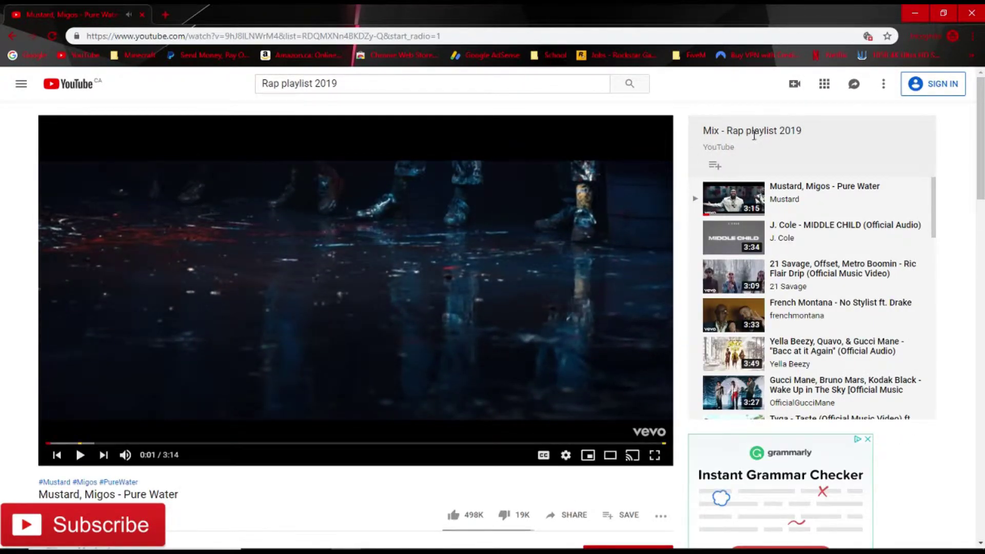
right_click(754, 132)
click(765, 138)
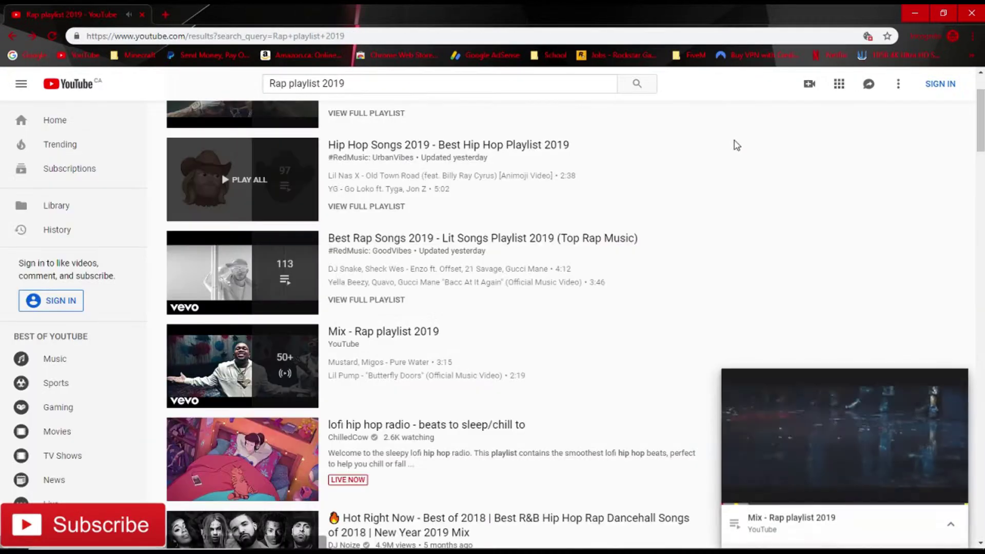
click(959, 388)
click(360, 332)
right_click(734, 132)
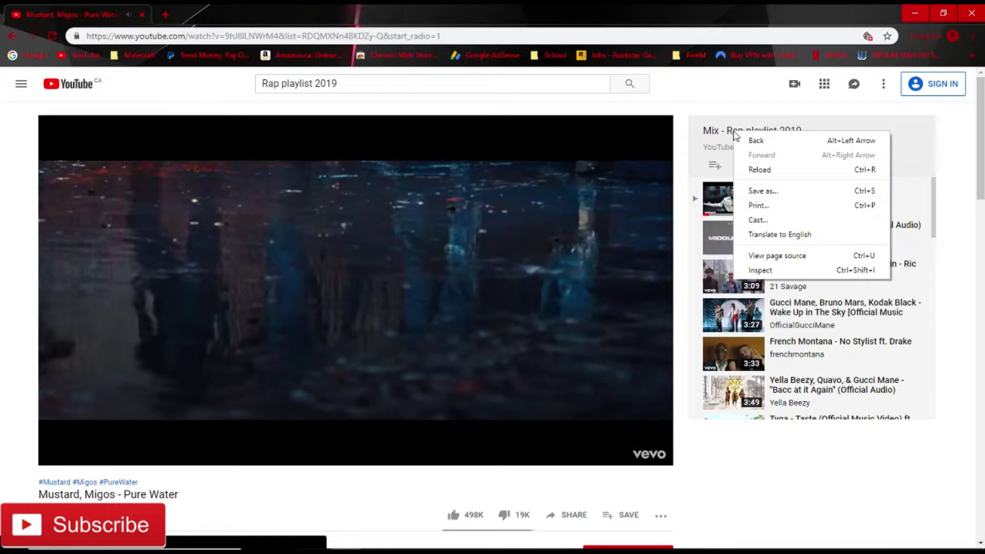
click(352, 326)
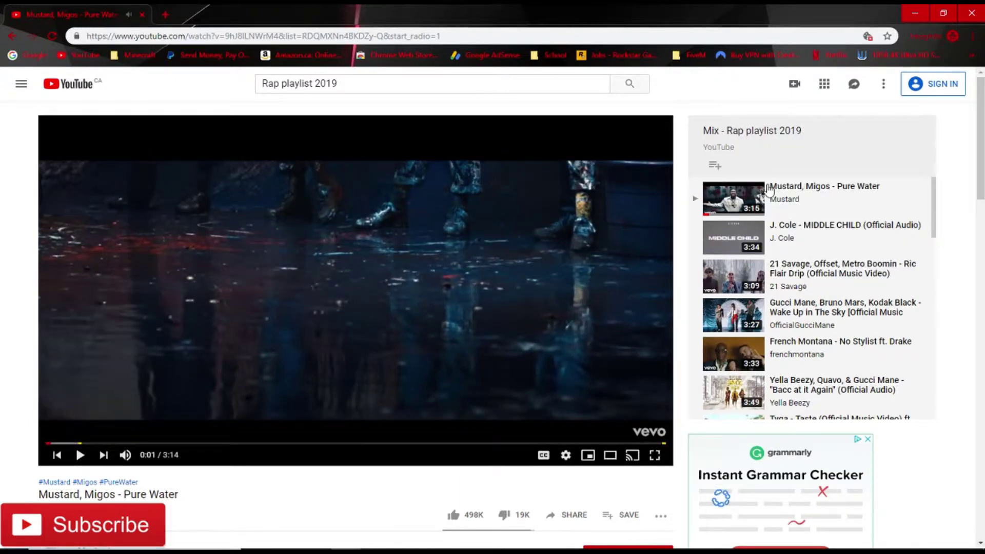
Select the full Pure Water watch-page address in the address bar to copy it.
right_click(751, 156)
right_click(743, 139)
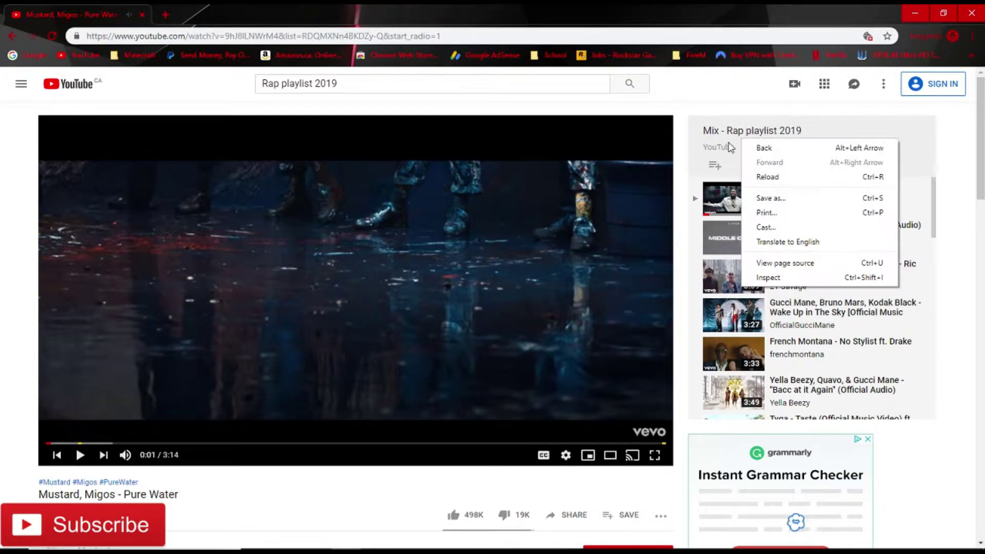
right_click(727, 138)
right_click(727, 128)
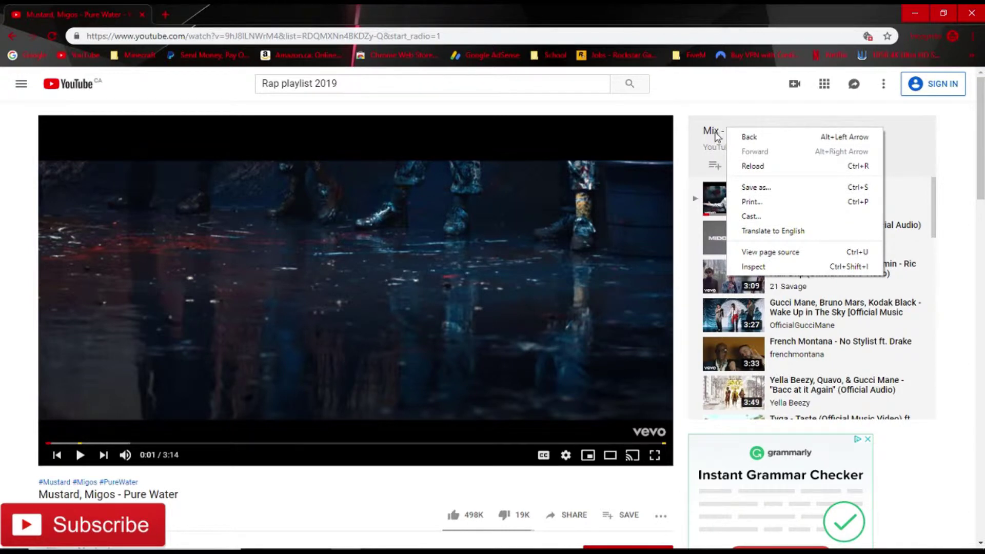
double_click(716, 133)
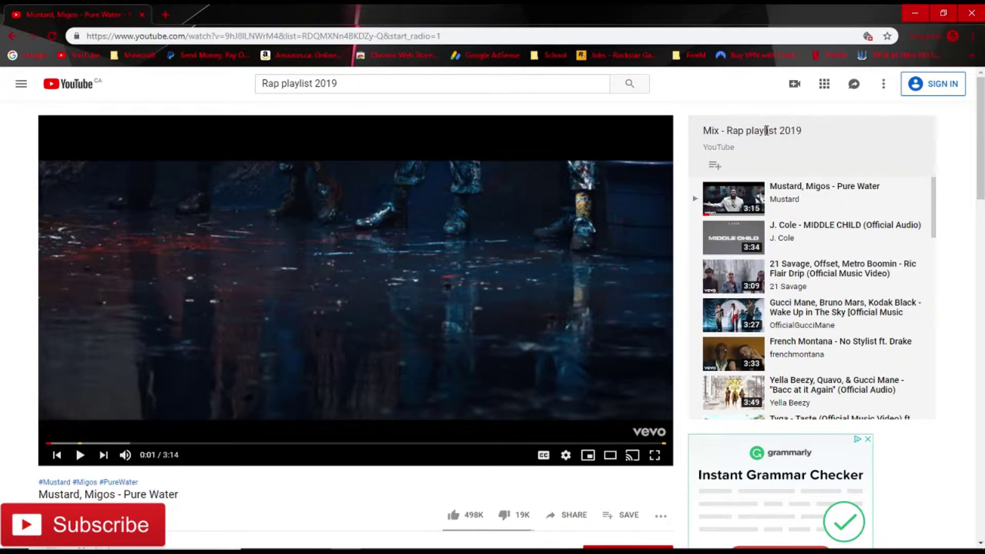
scroll(810, 360, down, 15)
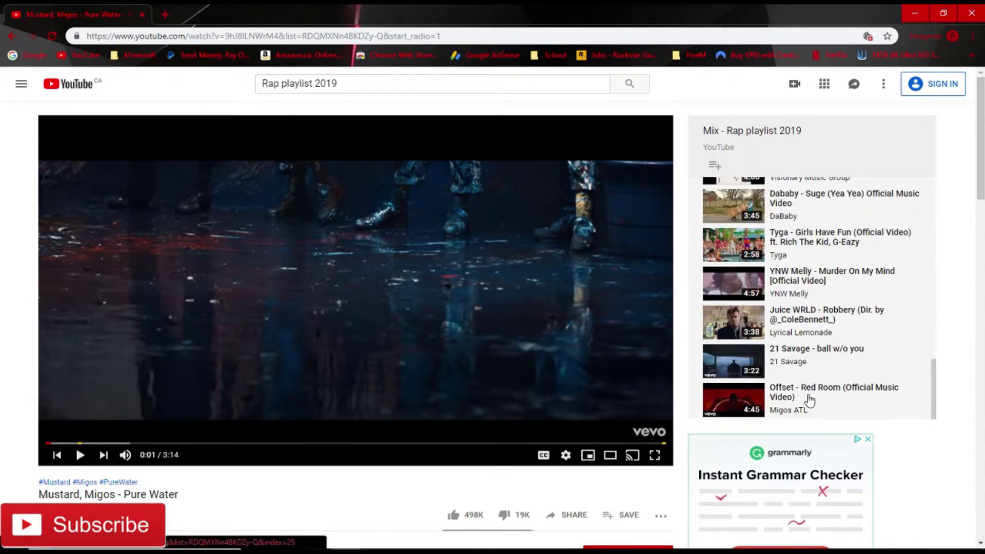
scroll(810, 401, up, 15)
right_click(782, 163)
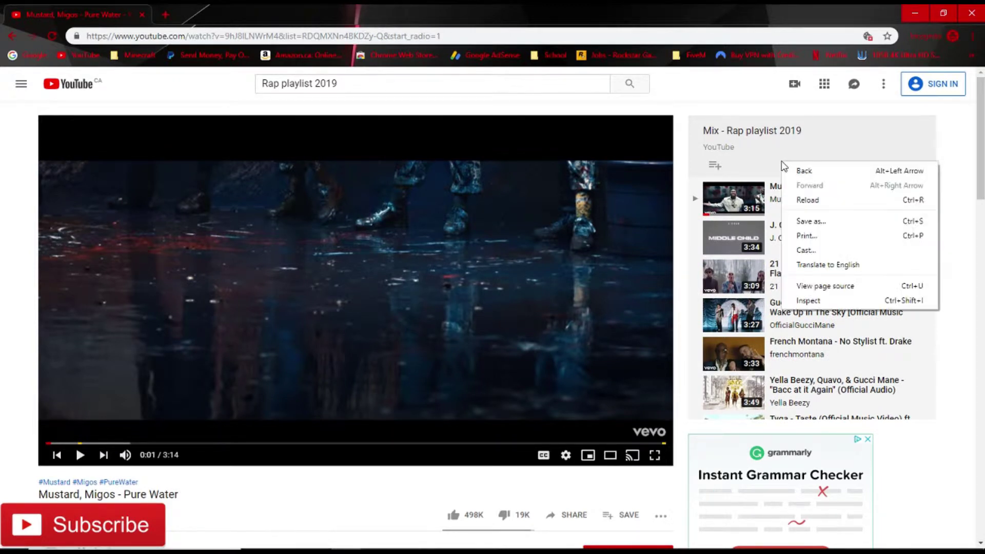
right_click(831, 148)
right_click(834, 148)
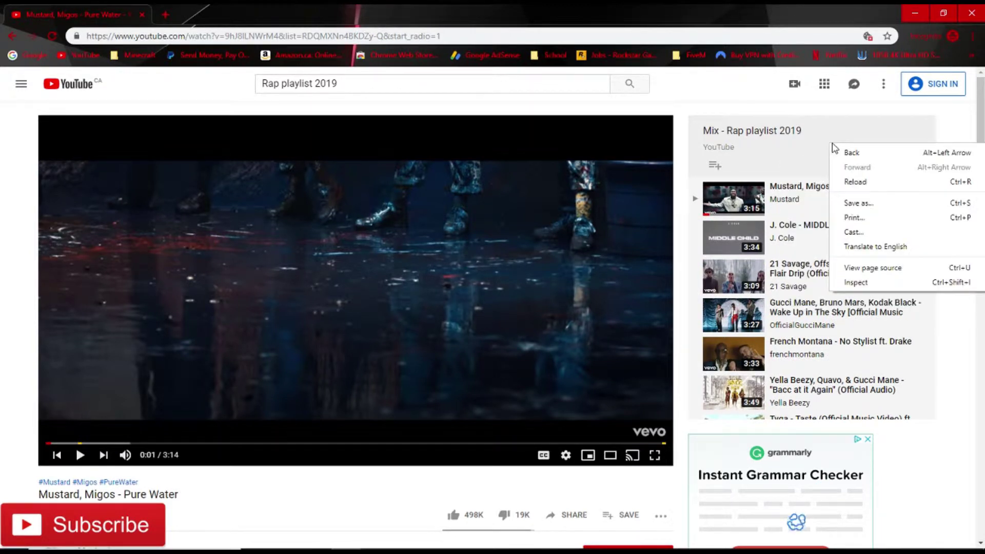
click(198, 36)
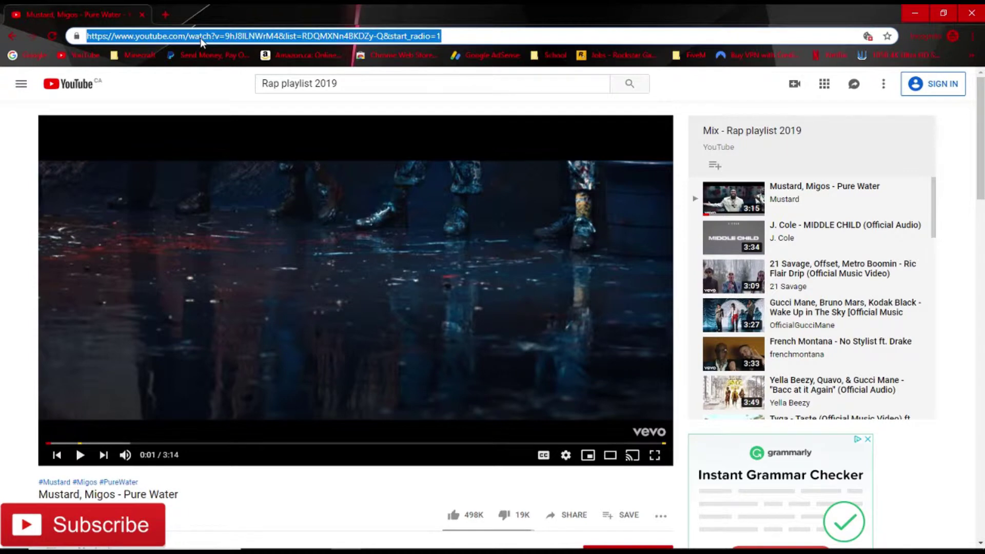
mouse_move(262, 537)
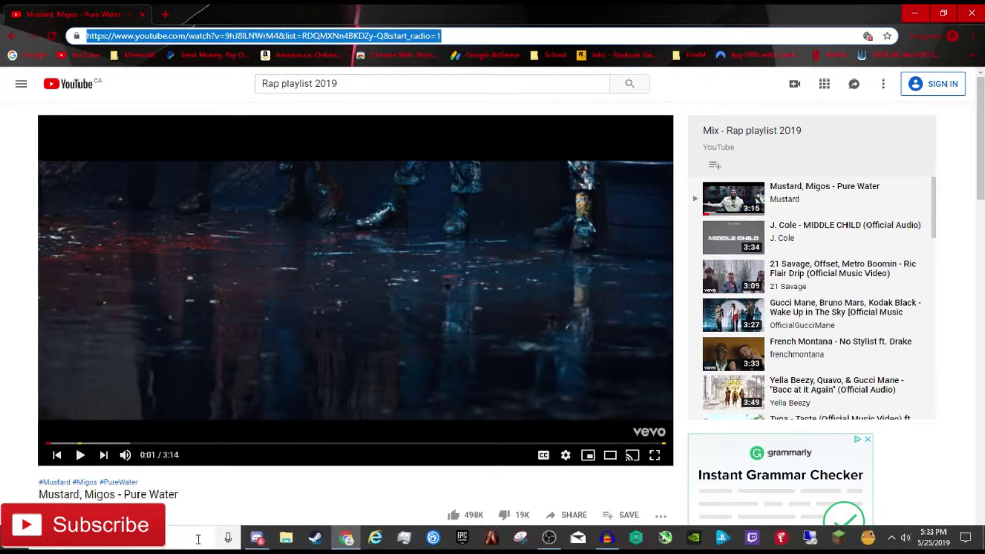
Send -play with the pasted Pure Water mix link to Groovy.
click(259, 539)
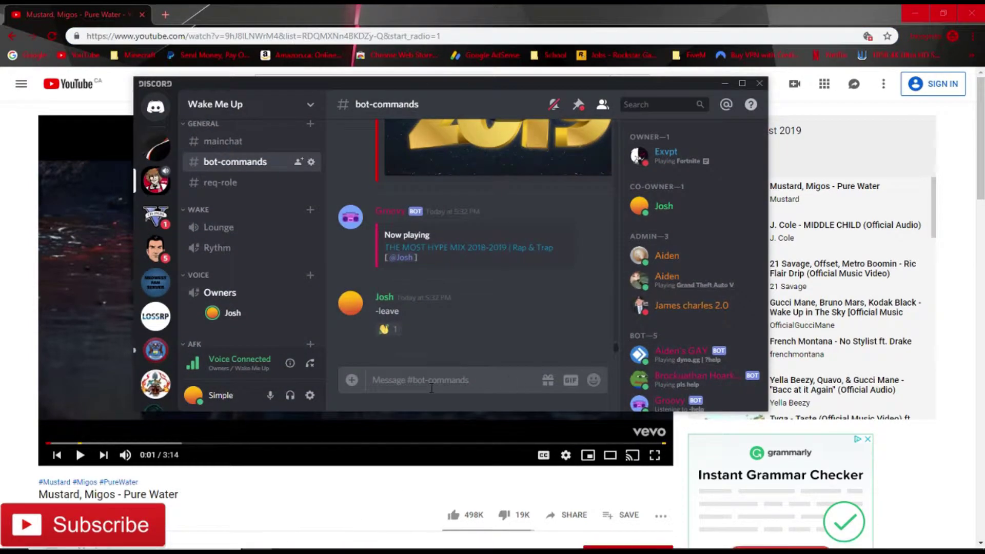
text(-play)
text(https://www.youtube.com/watch?v=9hJ8ILNWrM4&list=RDQMXNn4BKDZy-Q&start_radio=1)
key(Return)
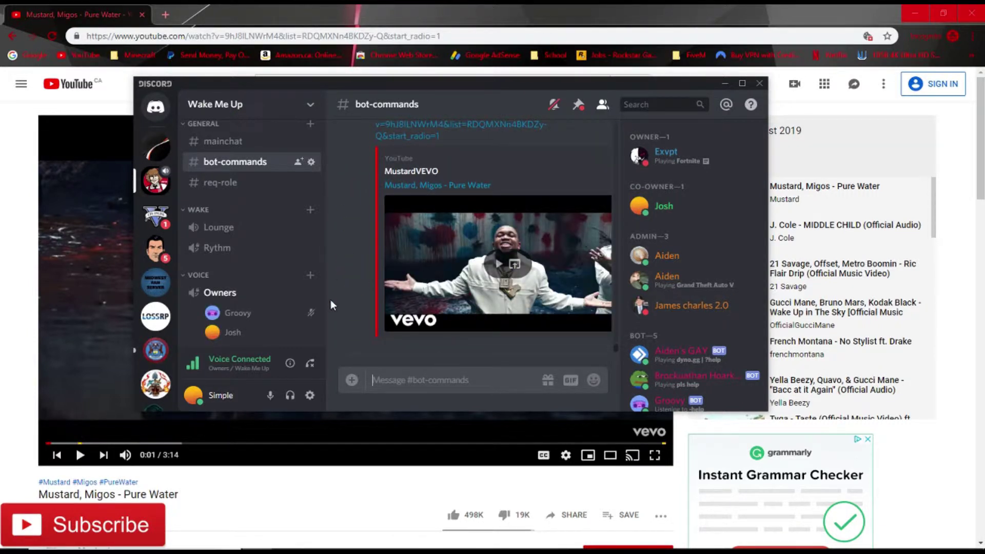
Send -leave, minimize Discord, and go back to the 'Rap playlist 2019' results.
text(-)
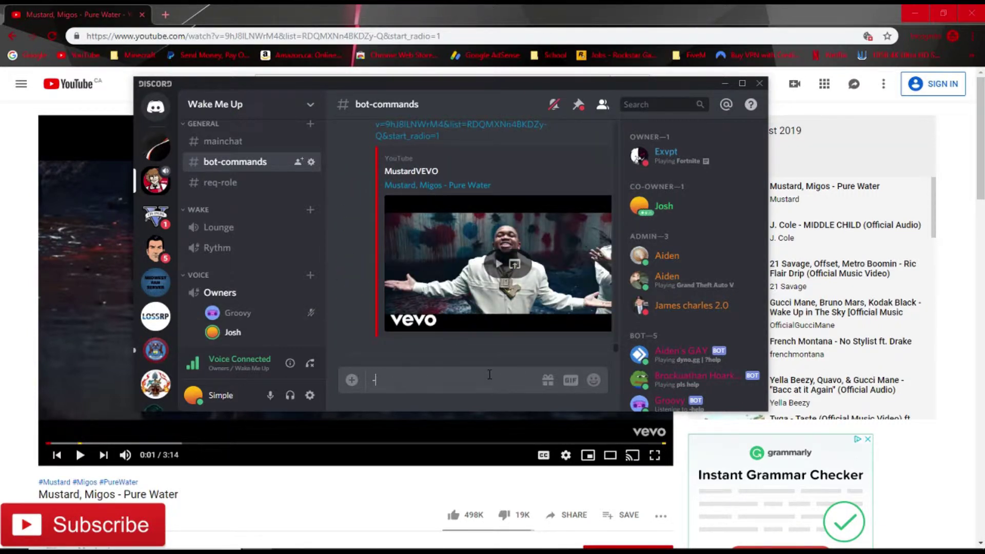
text(leave)
key(Return)
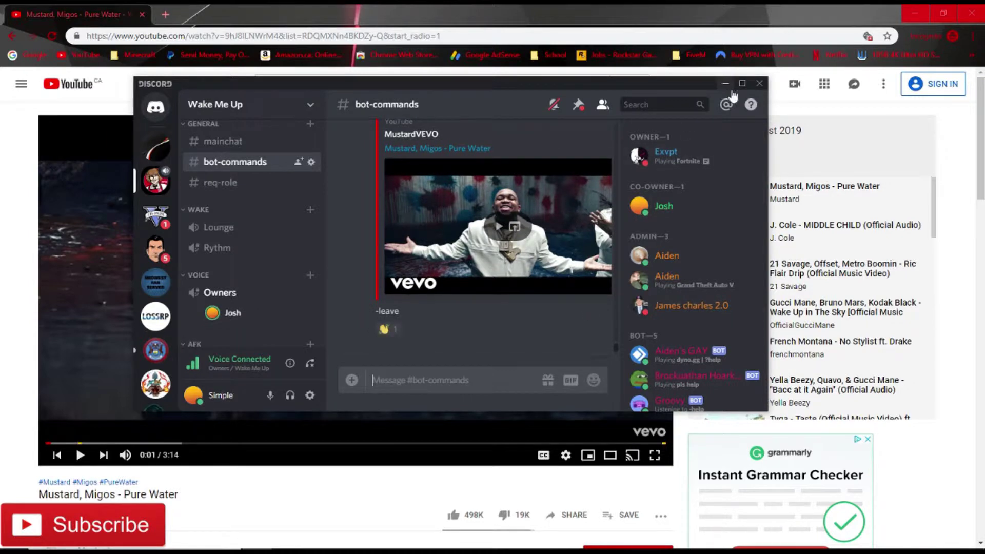
click(725, 83)
click(13, 36)
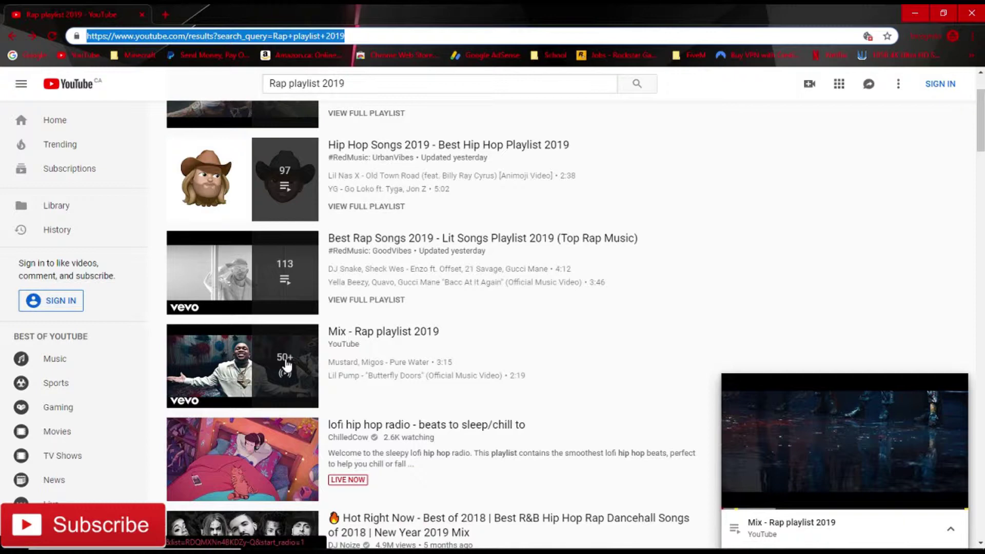
Open the Mix playlist, go back to the results, and close the Pure Water miniplayer.
click(363, 332)
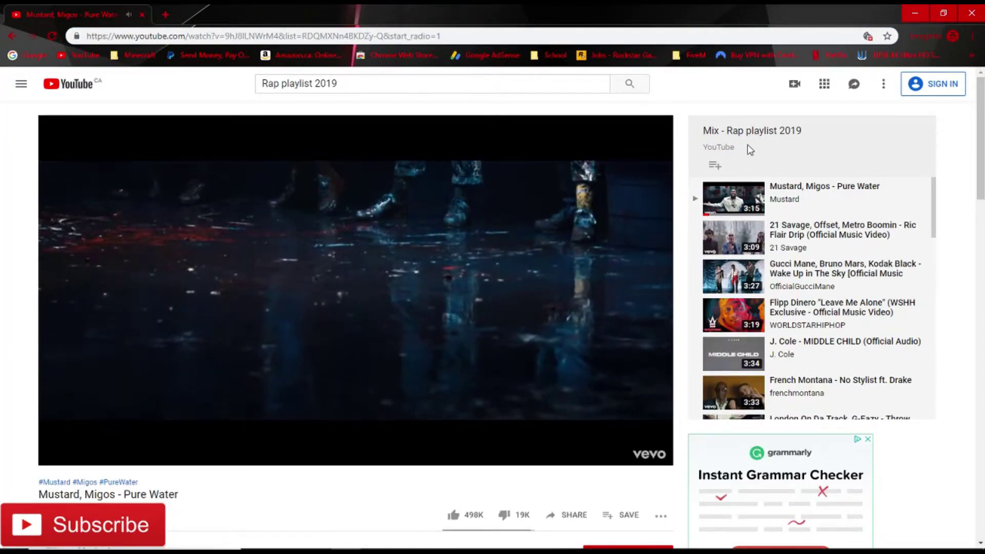
right_click(751, 149)
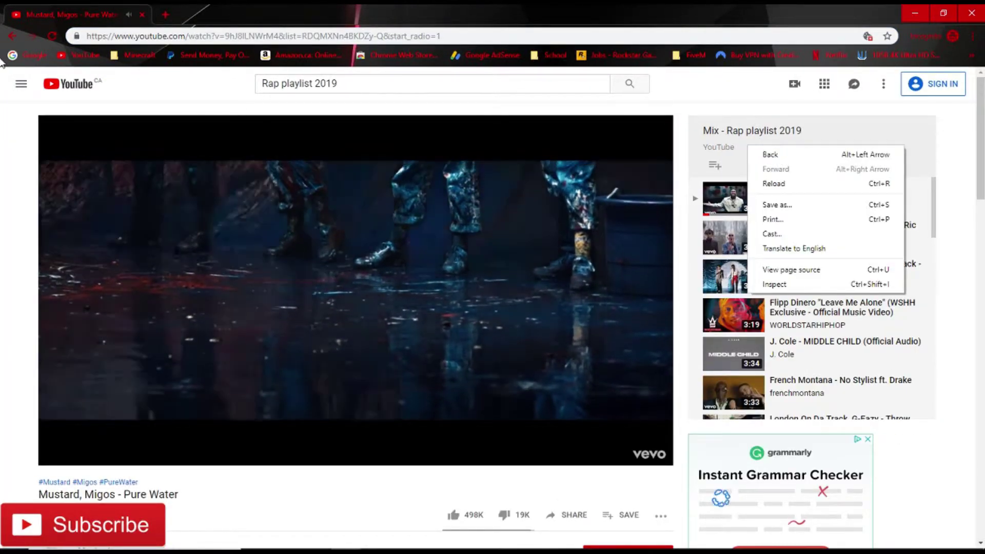
click(766, 154)
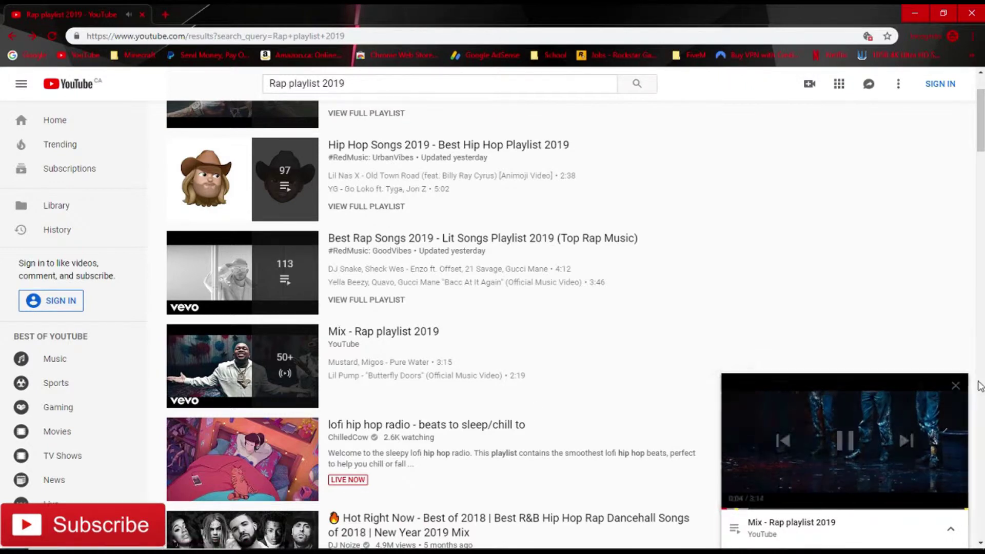
click(957, 387)
Copy the Mix - Rap playlist 2019 result's link address and bring Discord forward.
right_click(286, 366)
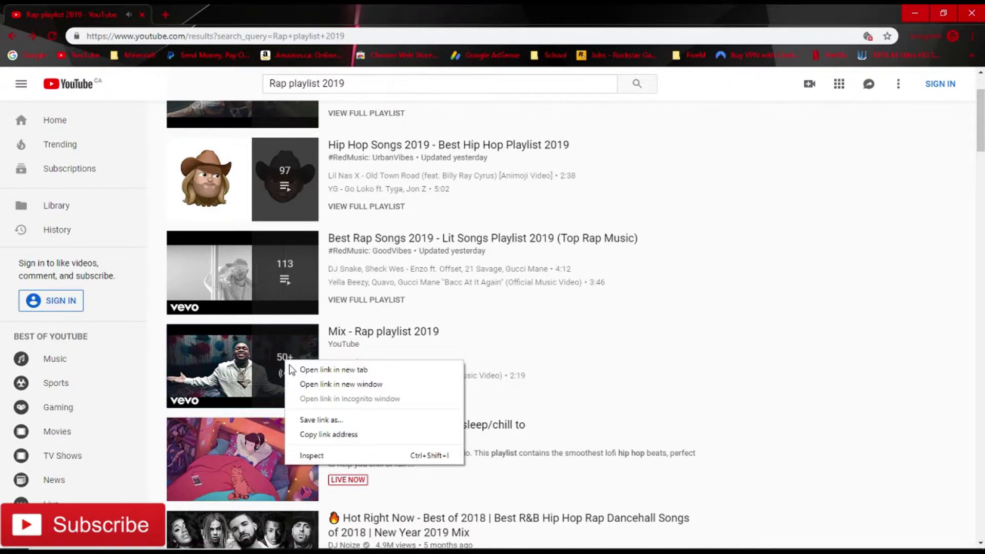
click(327, 437)
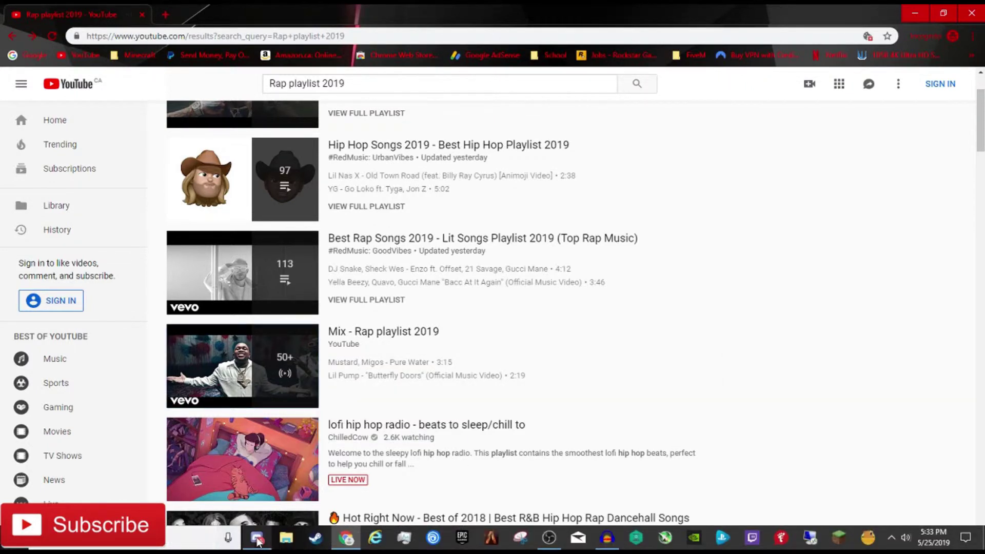
click(257, 538)
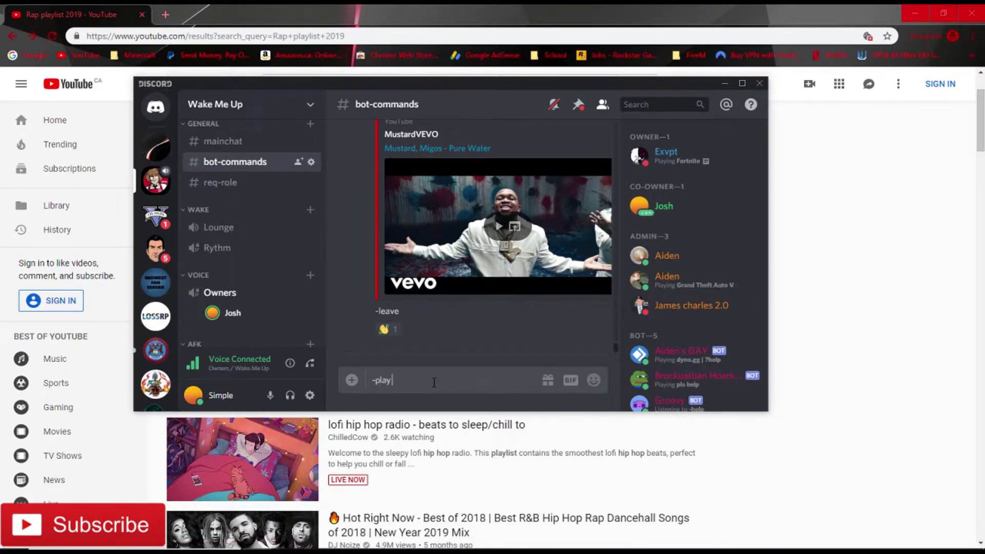
Send -play with the pasted Mix playlist link in #bot-commands.
text(-play)
key(ctrl+v)
key(Return)
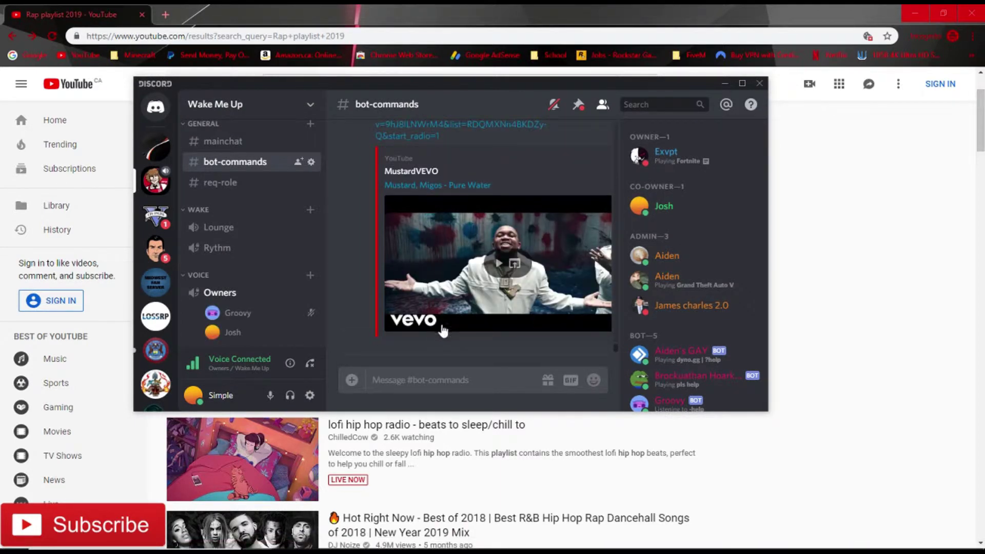
Send -leave to Groovy and hide Discord.
text(-leave)
key(Return)
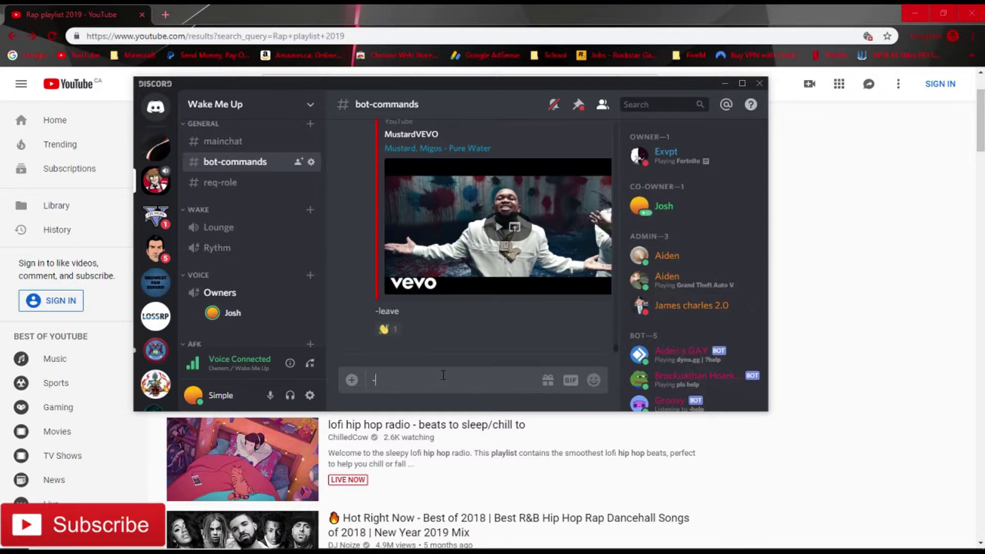
click(725, 84)
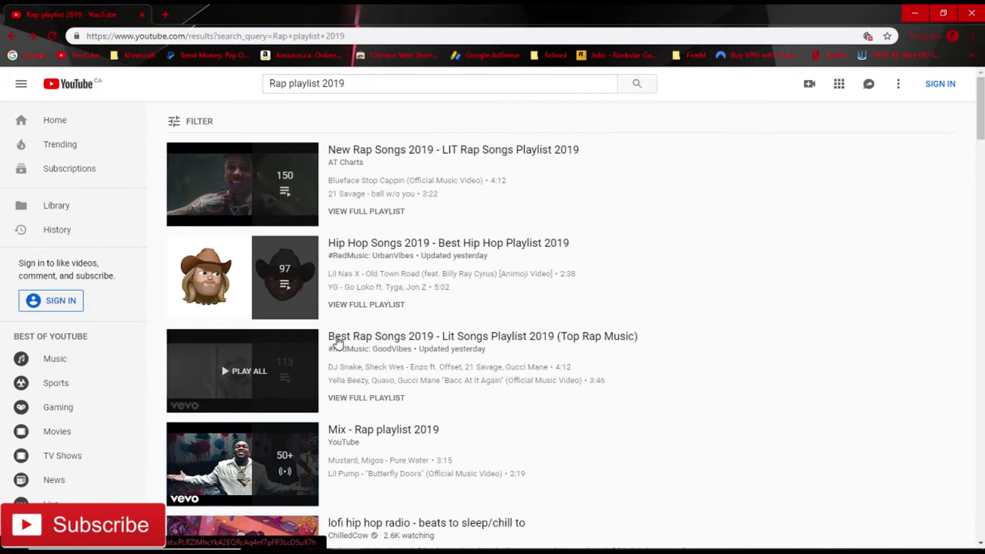
Open the Best Rap Songs 2019 playlist, pause DJ Snake's 'Enzo', and copy the playlist link.
click(285, 375)
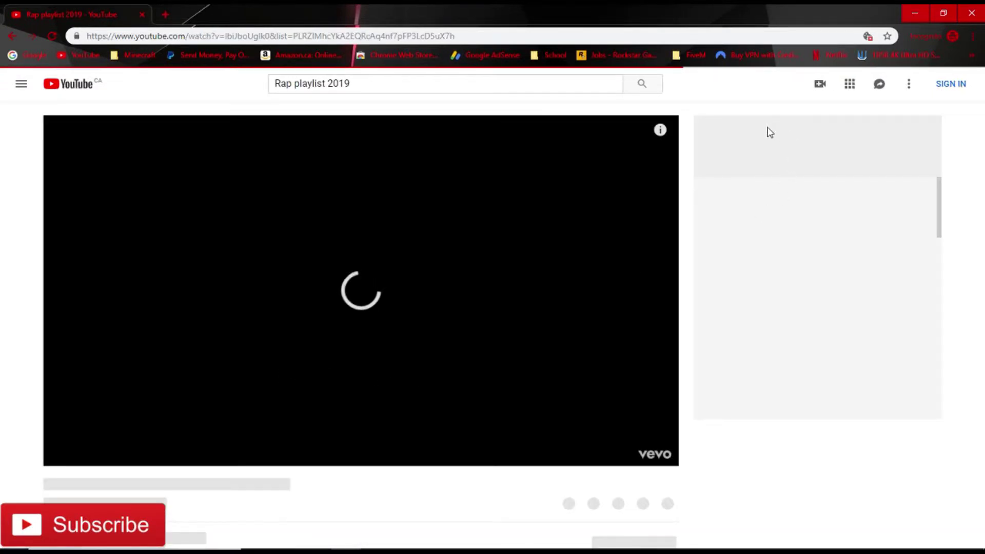
click(300, 351)
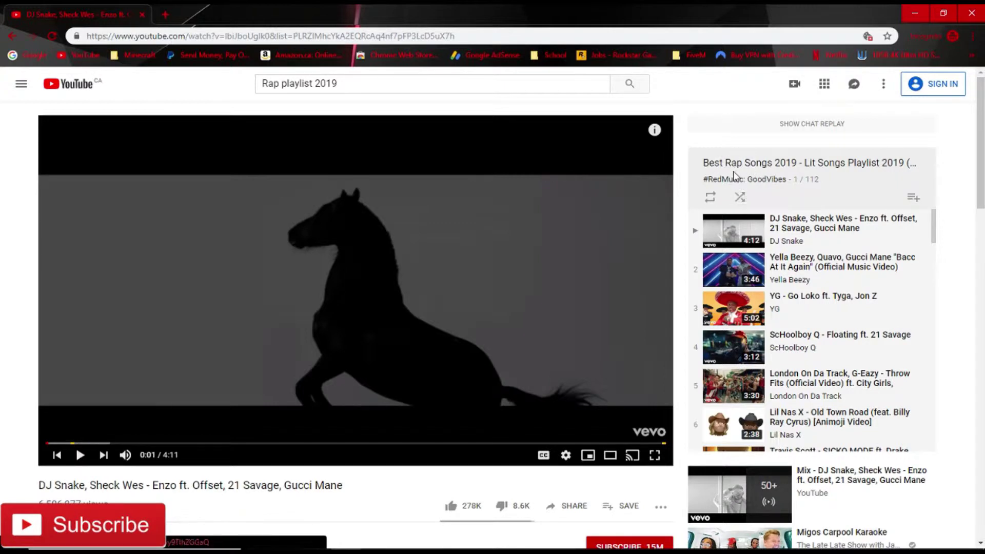
click(605, 40)
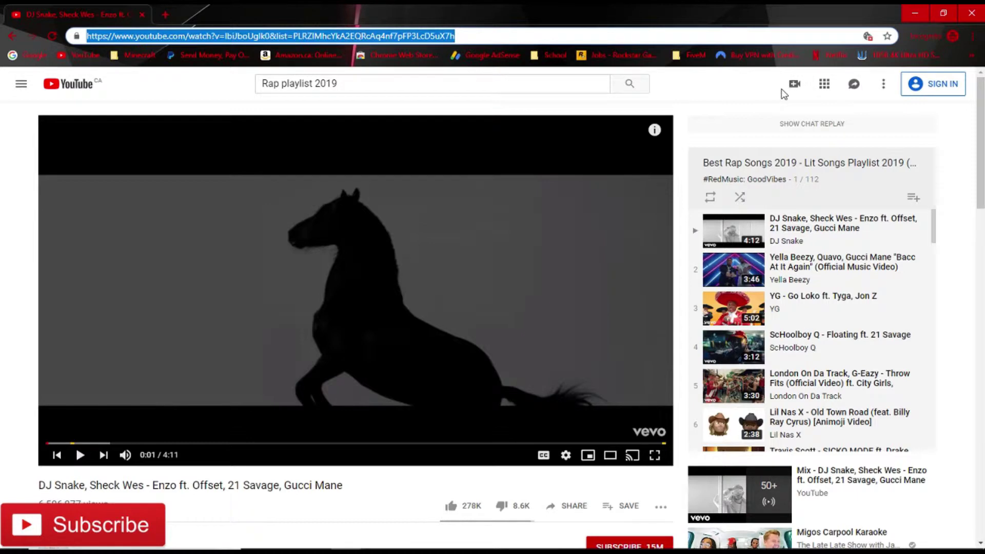
click(739, 149)
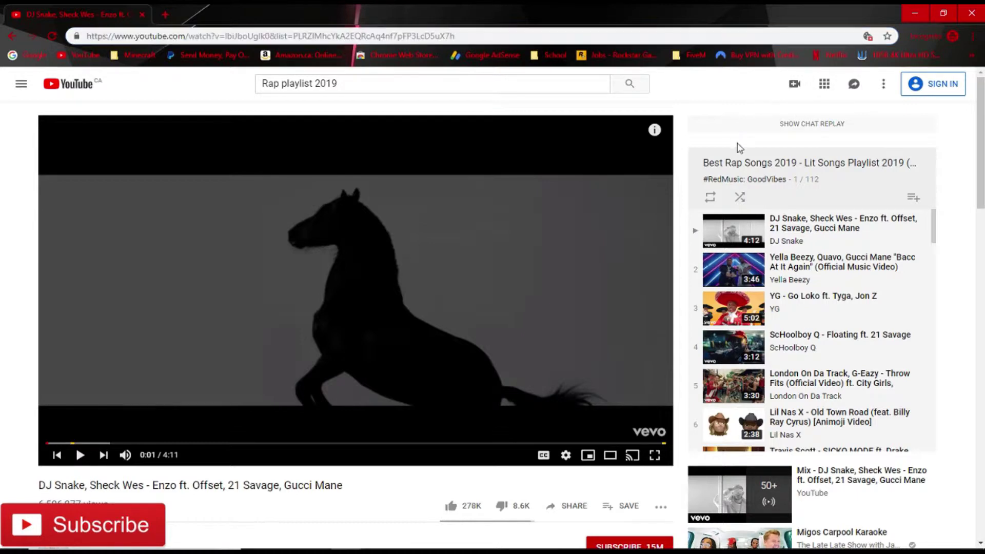
right_click(844, 162)
click(850, 235)
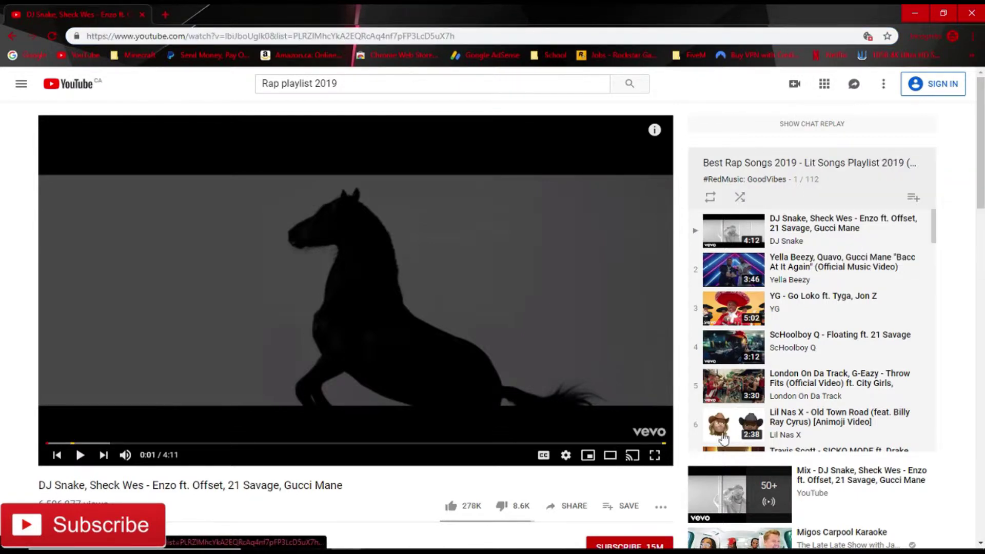
Send -play with the Best Rap Songs 2019 playlist link, queuing 111 tracks.
click(257, 544)
text(-play)
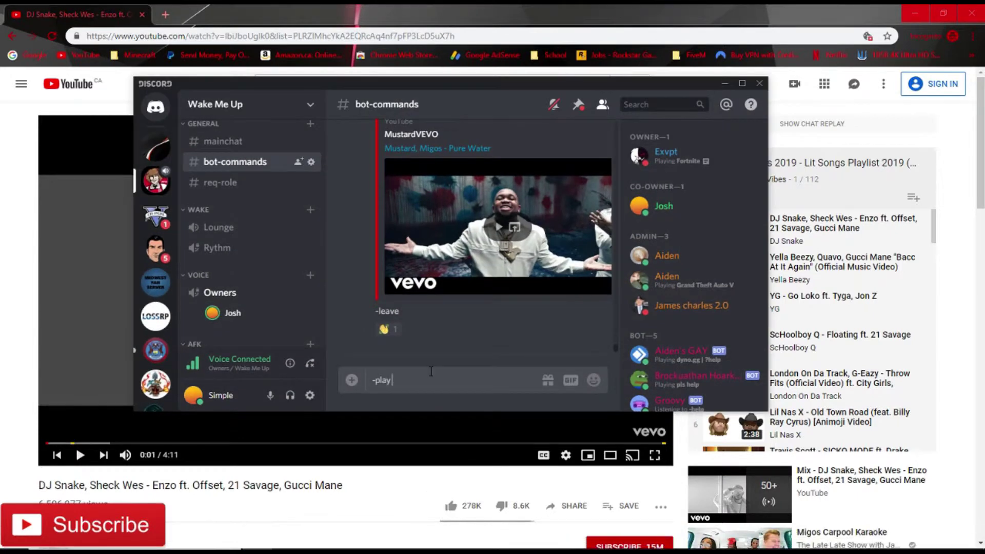
key(ctrl+v)
key(Return)
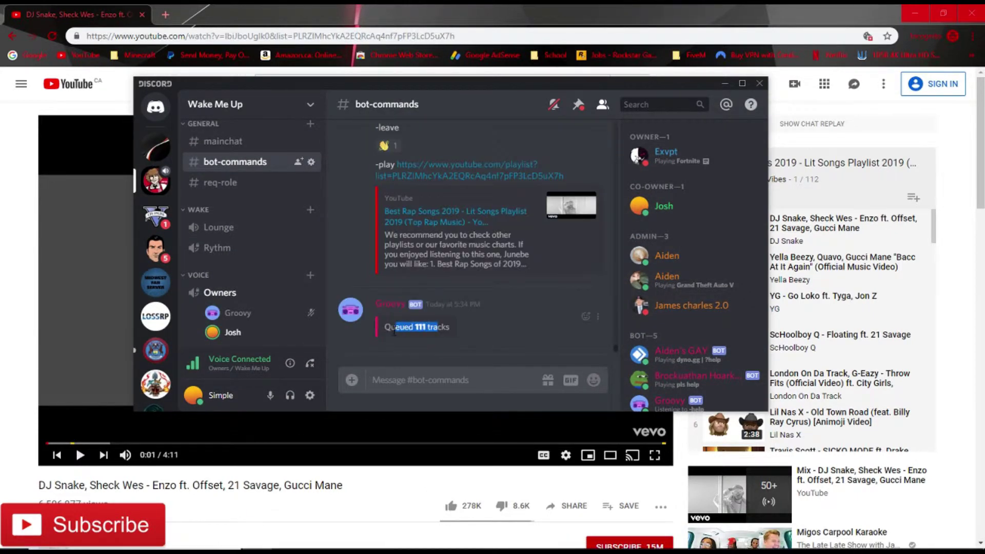
Send -leave, hide Discord, and return to the 'Rap playlist 2019' results.
click(414, 382)
text(-leave)
key(Return)
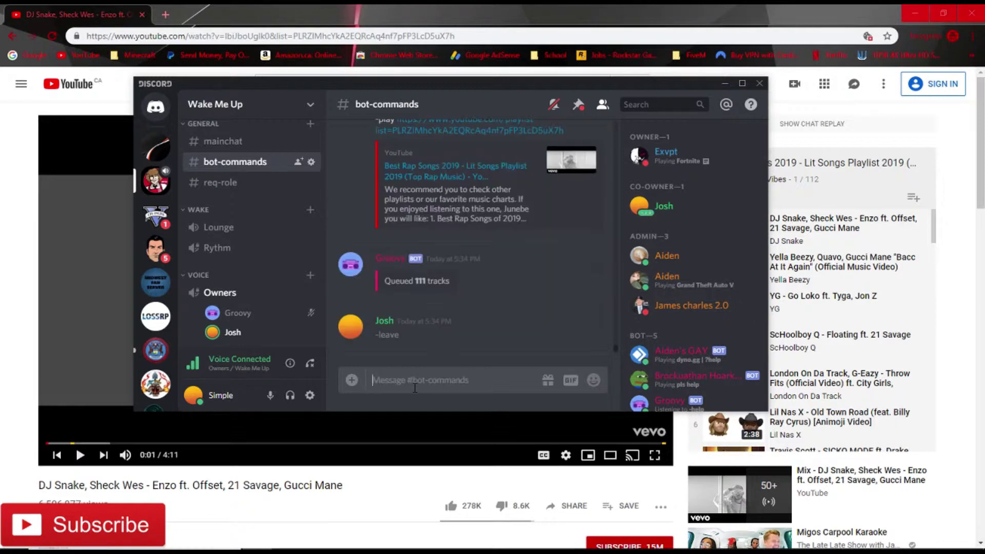
click(725, 85)
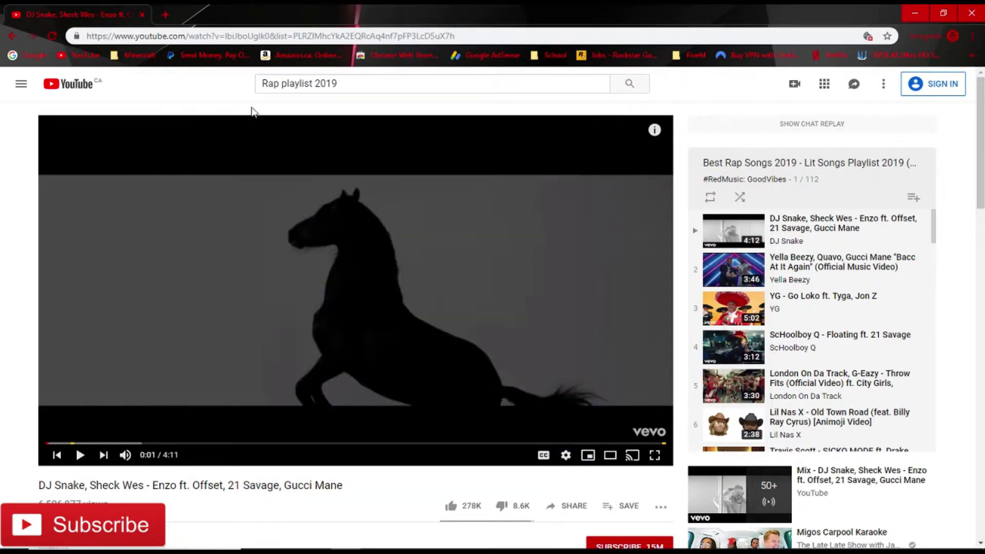
click(12, 36)
Scroll to Gent's Best Rap Songs 2019 playlist and open it.
scroll(445, 297, down, 15)
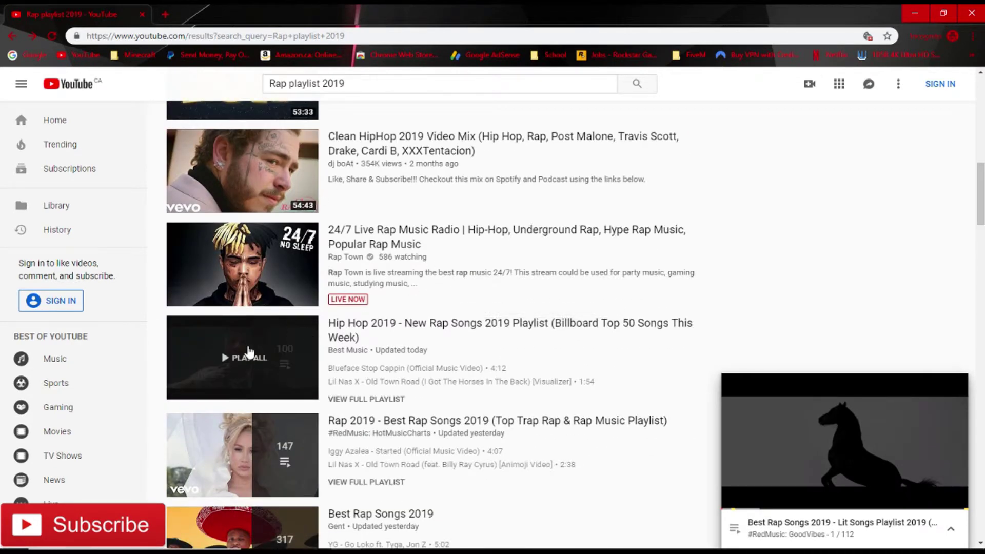
scroll(382, 382, down, 2)
scroll(356, 379, up, 2)
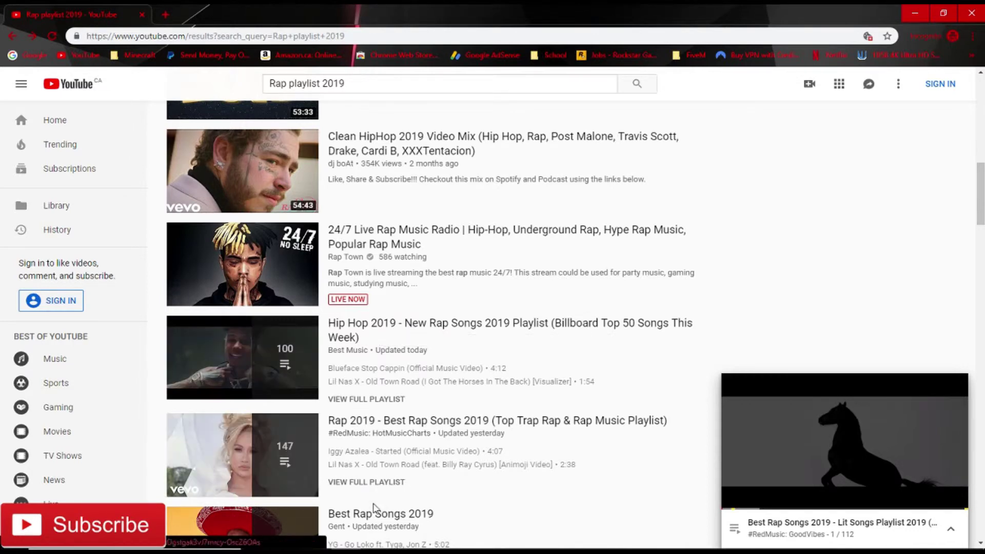
scroll(367, 460, down, 2)
scroll(368, 460, down, 1)
right_click(366, 339)
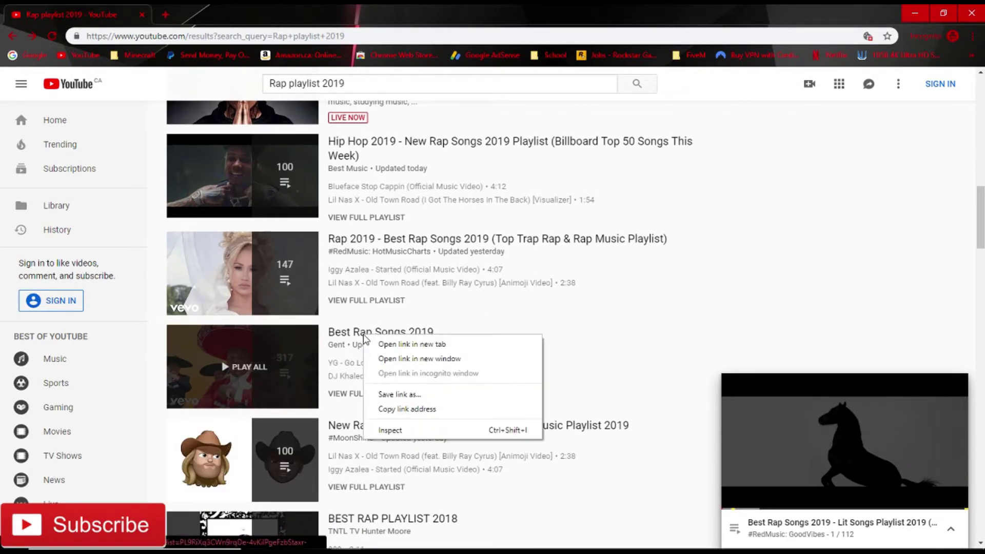
key(Escape)
click(365, 338)
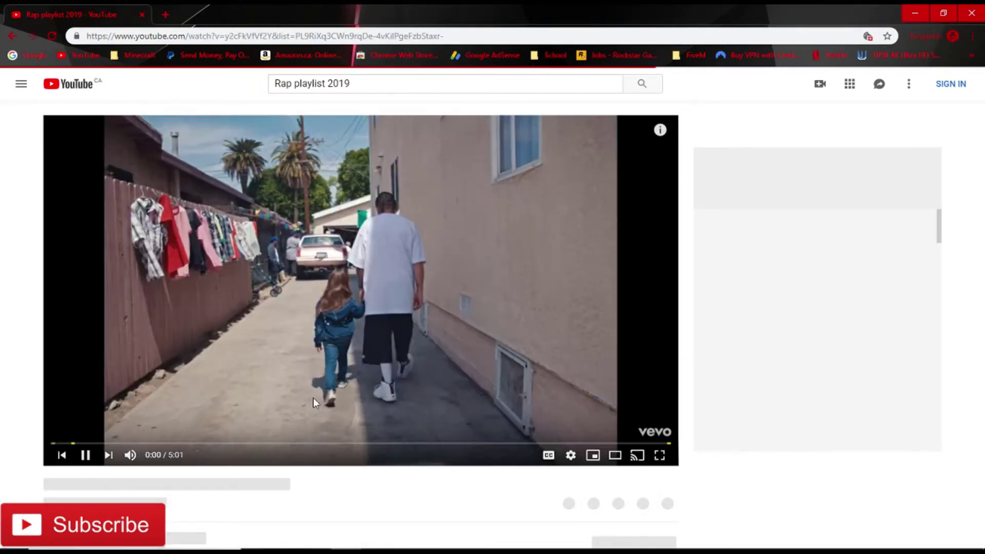
Pause YG - Go Loko at 0:01 and copy the Best Rap Songs 2019 playlist link.
click(91, 461)
right_click(771, 163)
key(Escape)
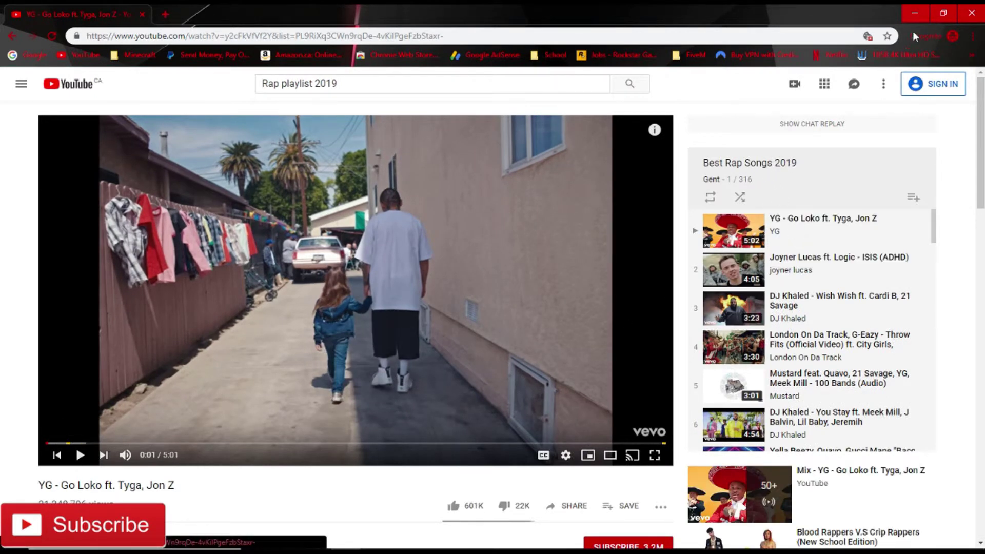
mouse_move(354, 549)
click(257, 538)
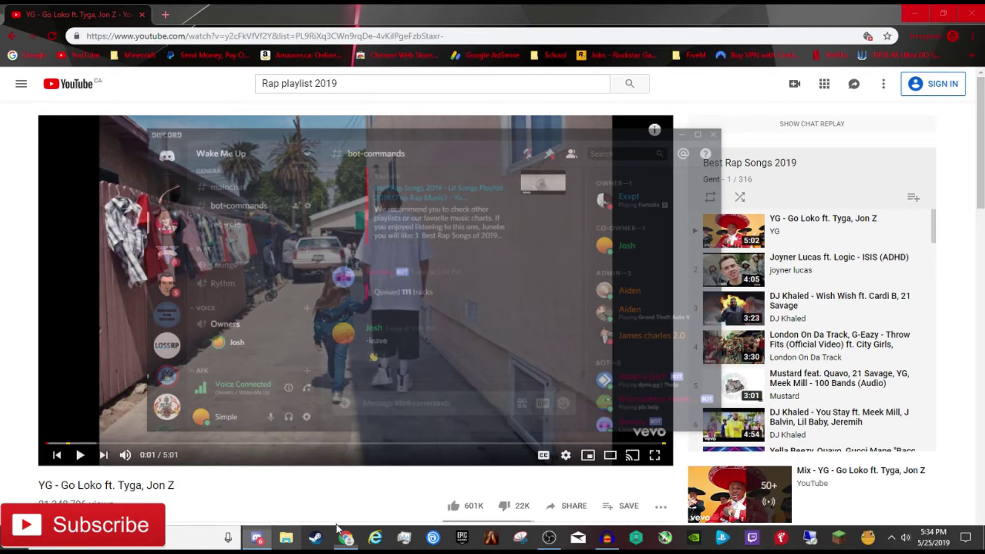
Send -play with the pasted playlist link so Groovy queues 314 tracks and plays Go Loko.
text(-play)
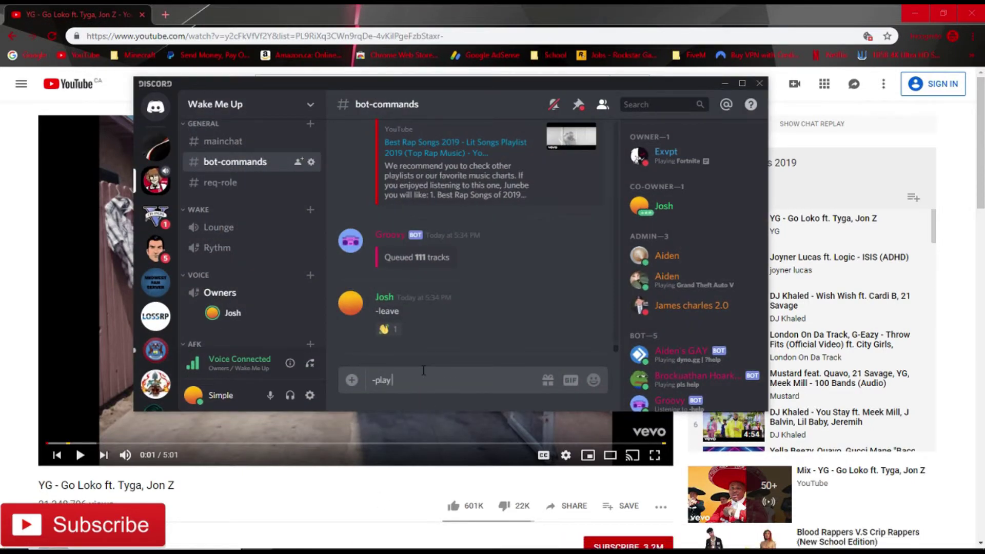
key(ctrl+v)
key(Return)
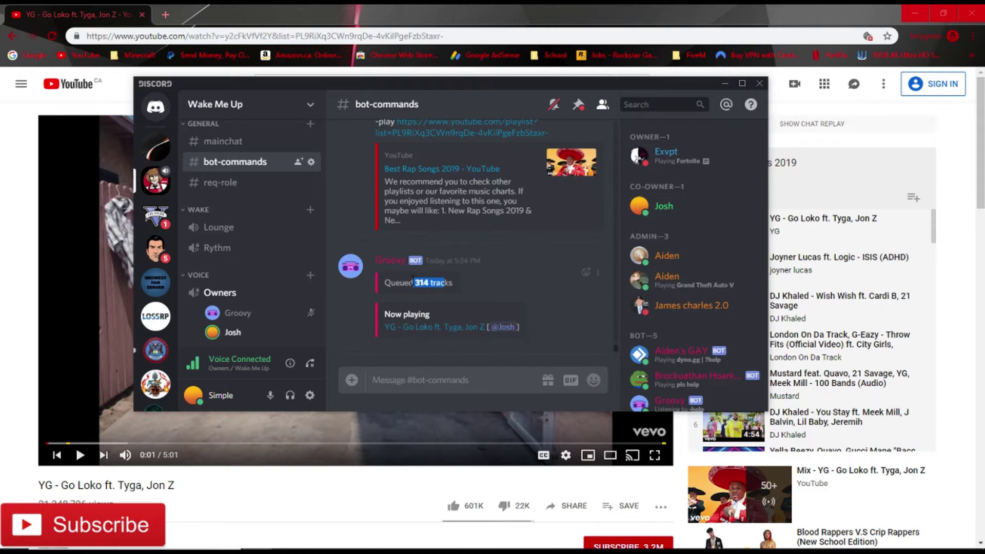
Send -leave to make Groovy leave.
click(436, 379)
text(-leave)
key(Return)
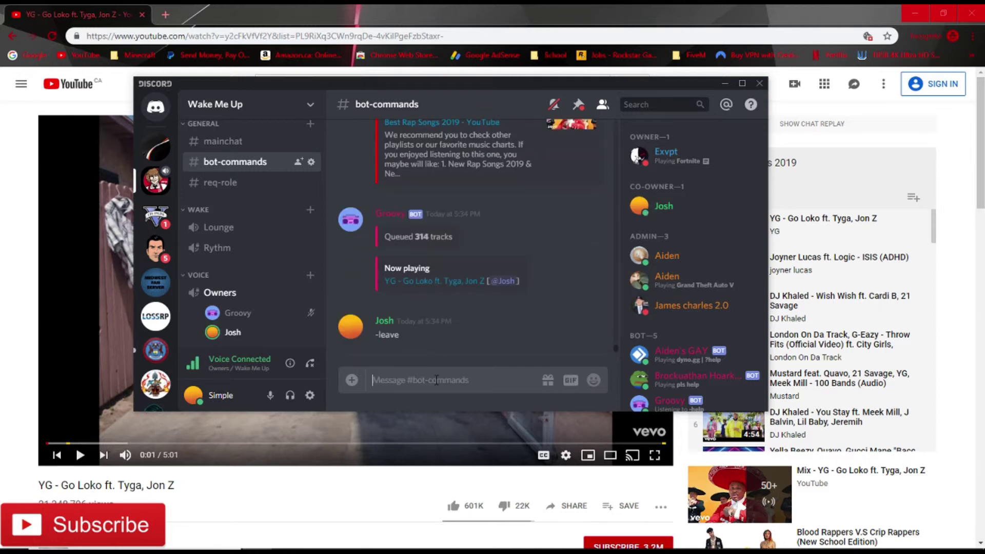